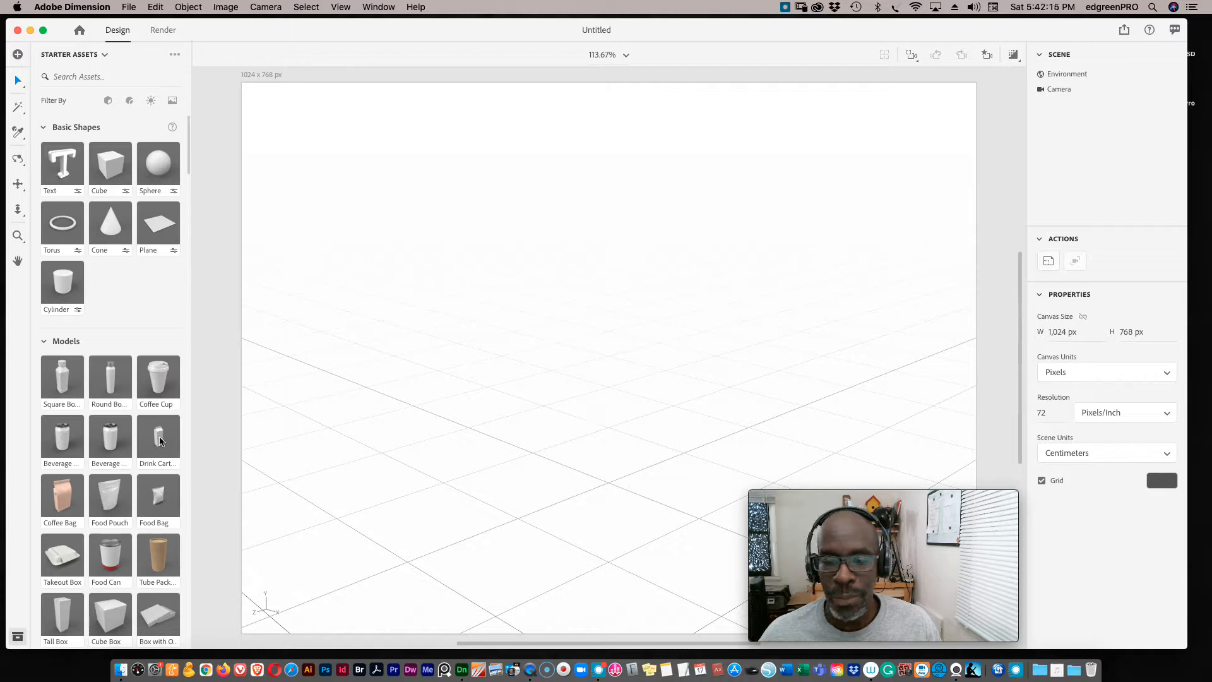
Add a Beverage Can model to the scene and move the camera in so the can stands large on the canvas
{"action": "left_click", "coordinate": [111, 439]}
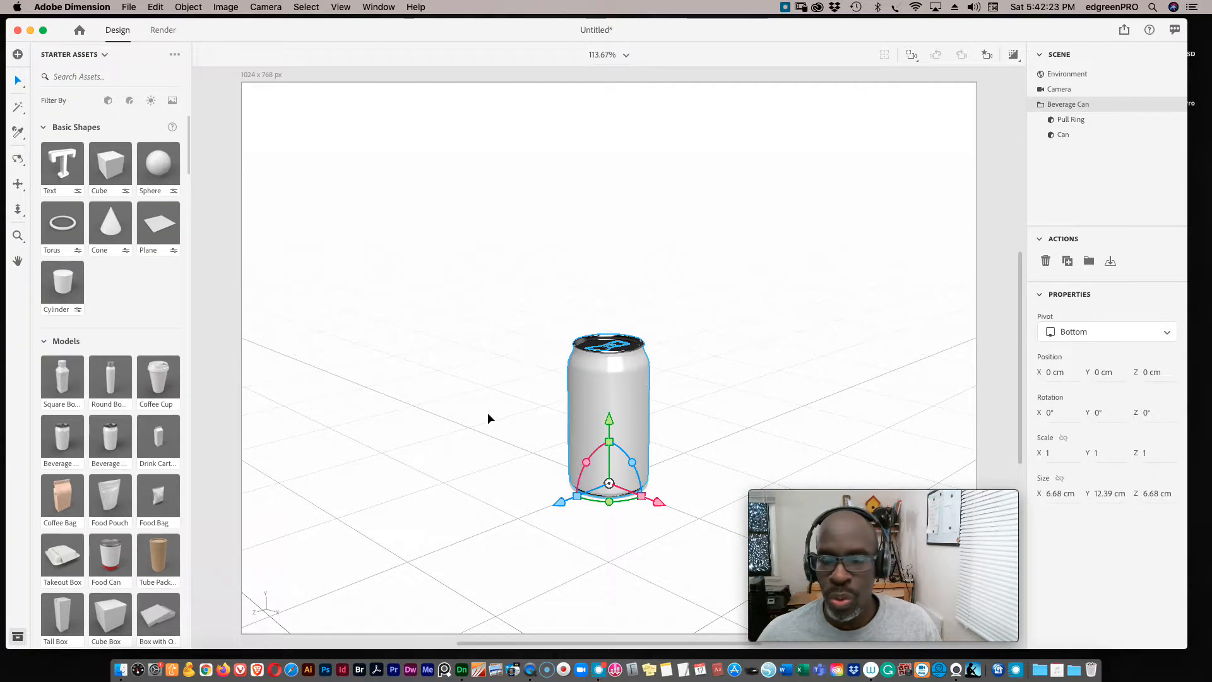
{"action": "left_click", "coordinate": [18, 209]}
{"action": "left_click_drag", "start_coordinate": [602, 394], "coordinate": [637, 320]}
{"action": "left_click", "coordinate": [17, 184]}
{"action": "left_click_drag", "start_coordinate": [620, 490], "coordinate": [608, 356]}
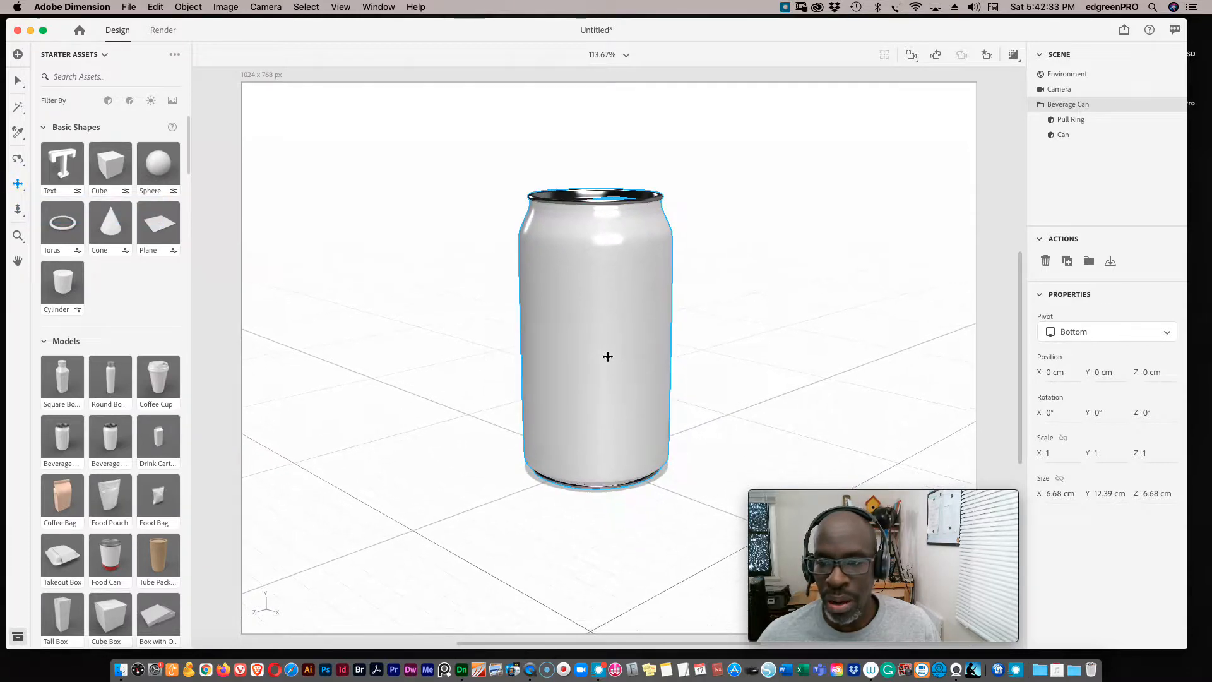
Orbit the camera to look down on the can's lid and reframe the can near the canvas centre
{"action": "left_click", "coordinate": [18, 159]}
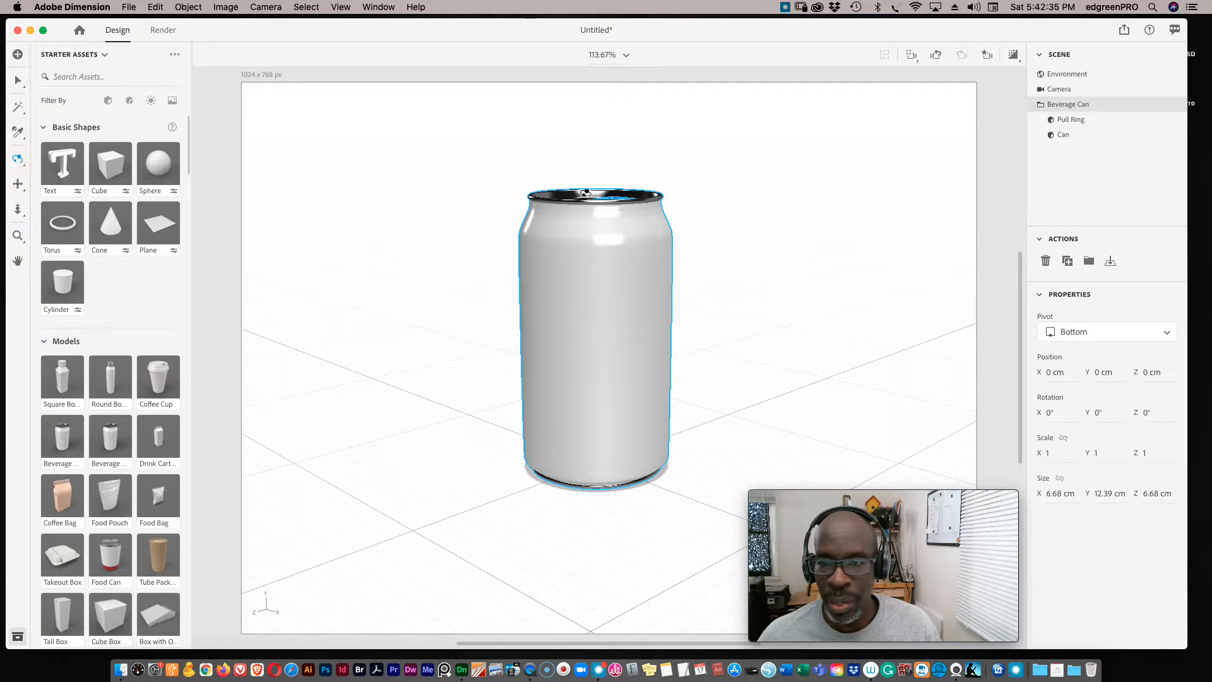
{"action": "left_click_drag", "start_coordinate": [588, 189], "coordinate": [575, 234]}
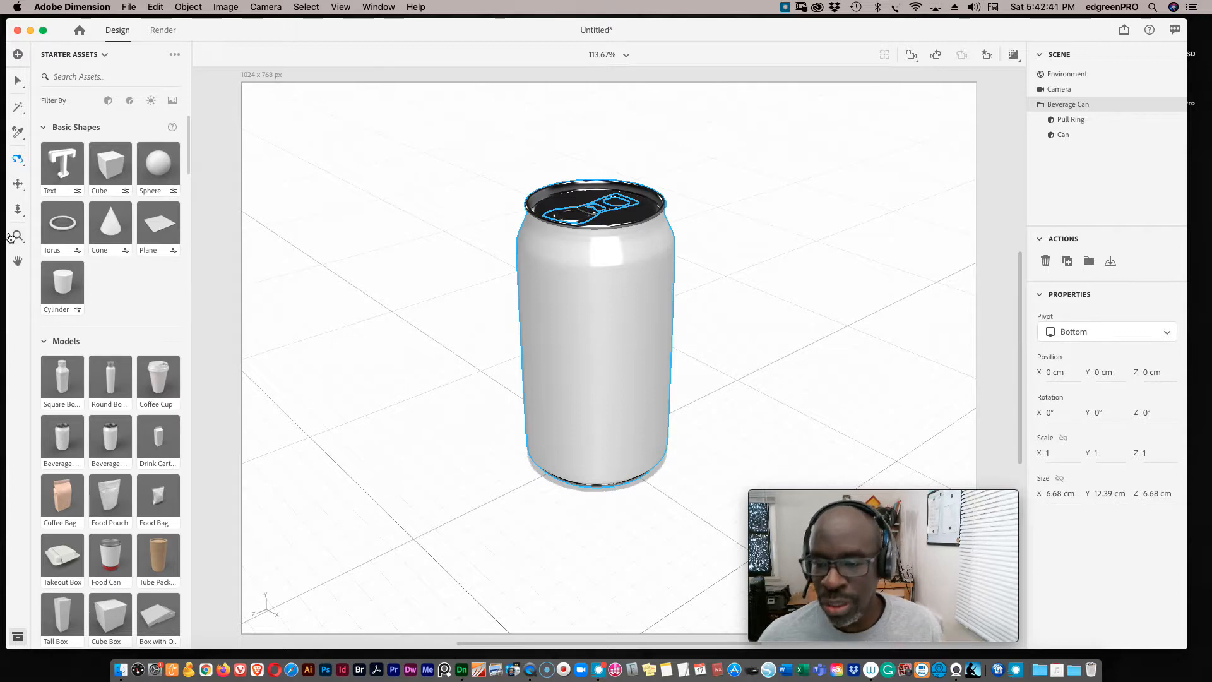
{"action": "left_click", "coordinate": [18, 209]}
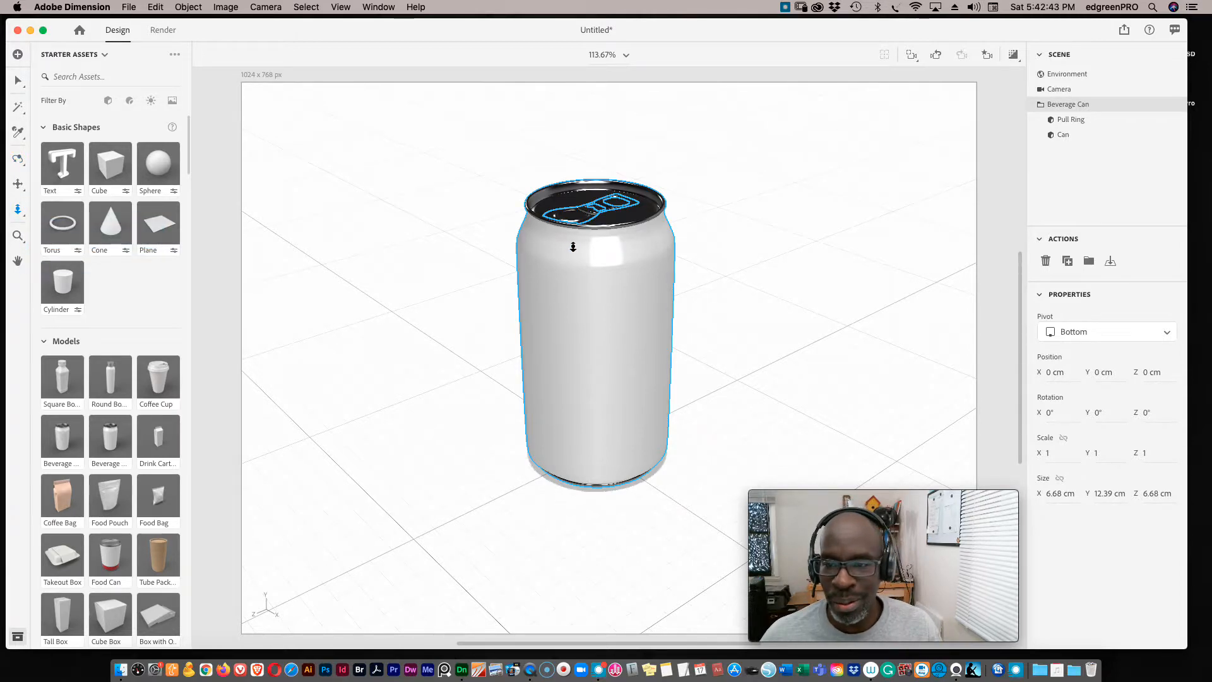
{"action": "left_click", "coordinate": [18, 183]}
{"action": "left_click_drag", "start_coordinate": [638, 330], "coordinate": [623, 355]}
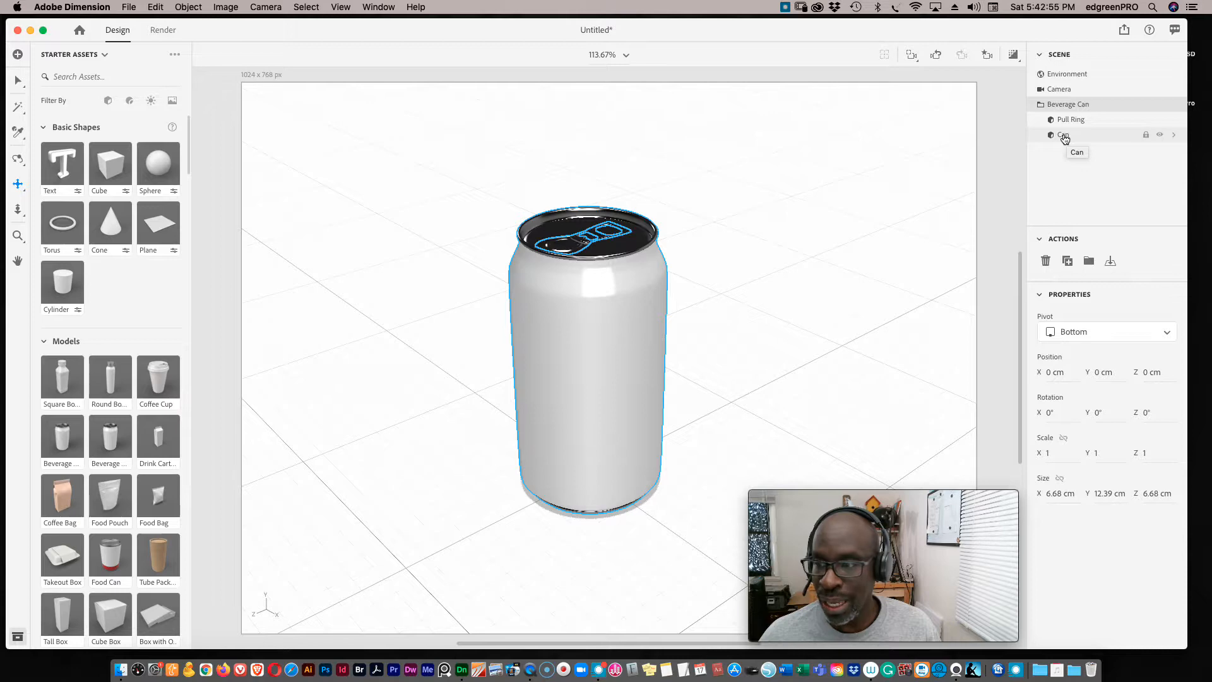
Hide and reshow the Can part and the Pull Ring part to check what each one covers
{"action": "left_click", "coordinate": [1160, 137]}
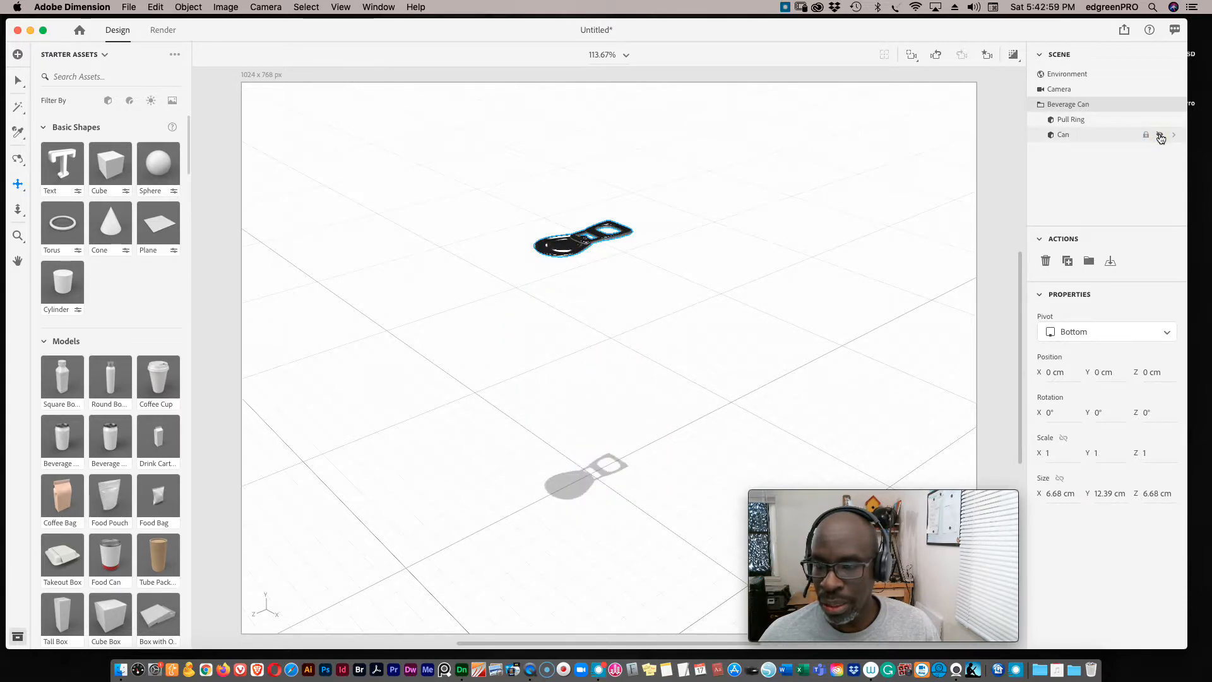
{"action": "left_click", "coordinate": [1160, 136]}
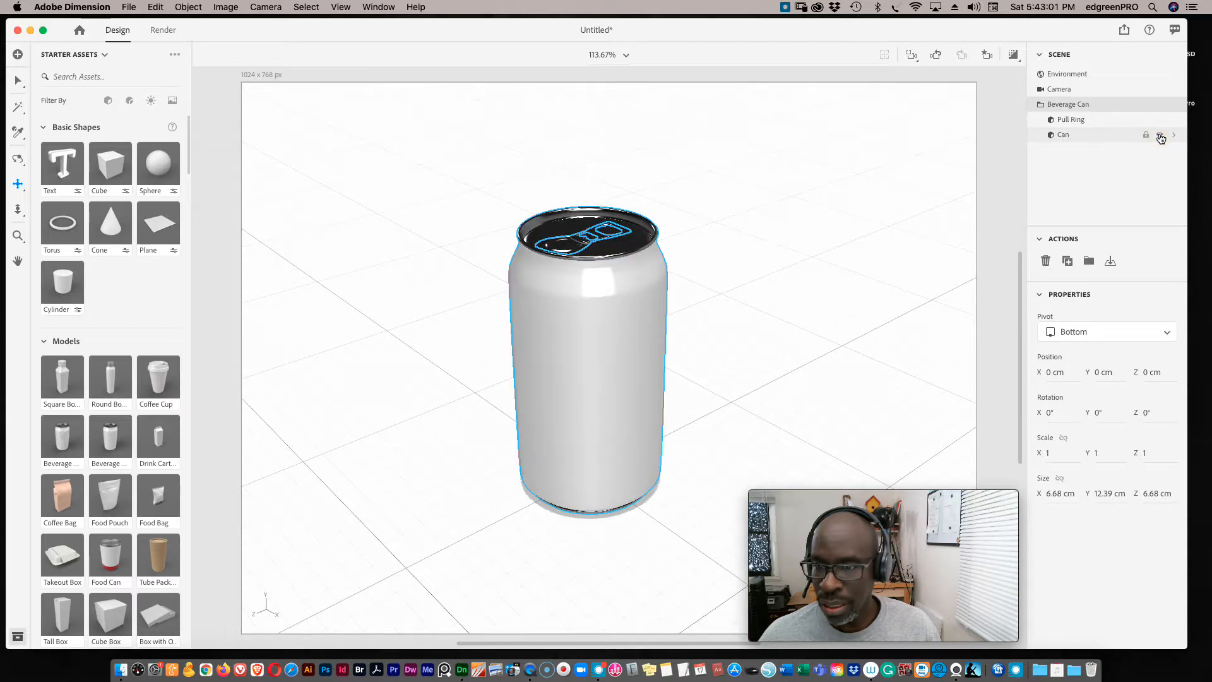
{"action": "left_click", "coordinate": [1160, 121]}
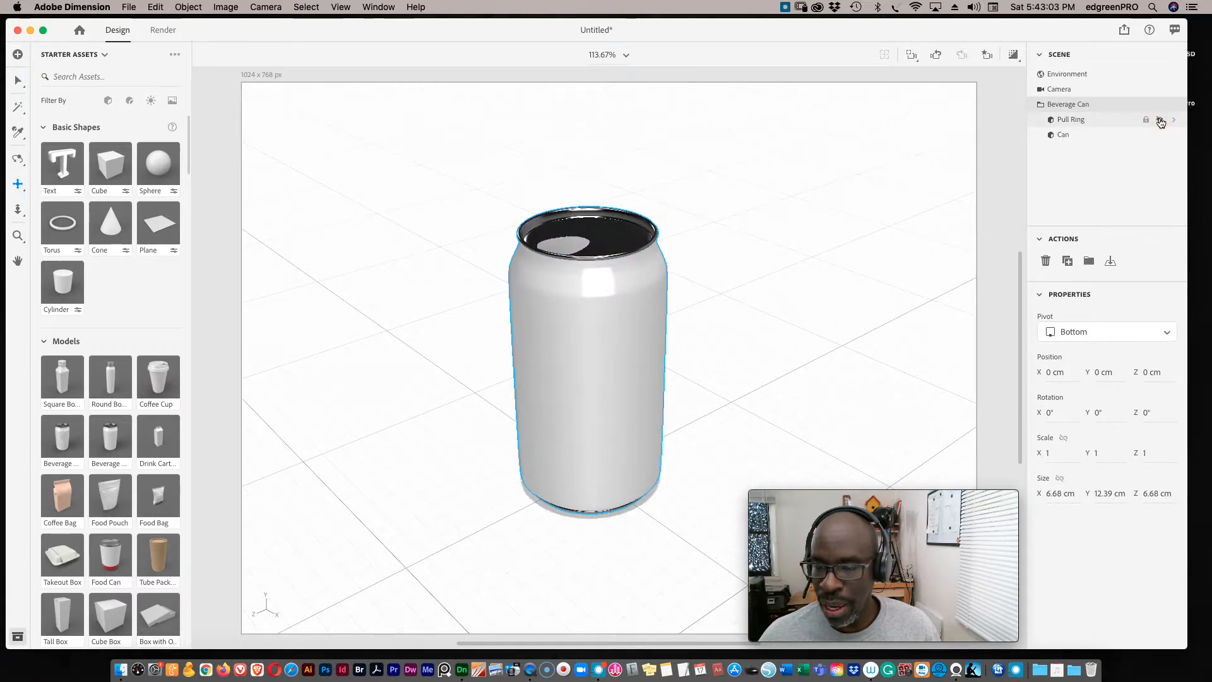
{"action": "left_click", "coordinate": [1160, 120]}
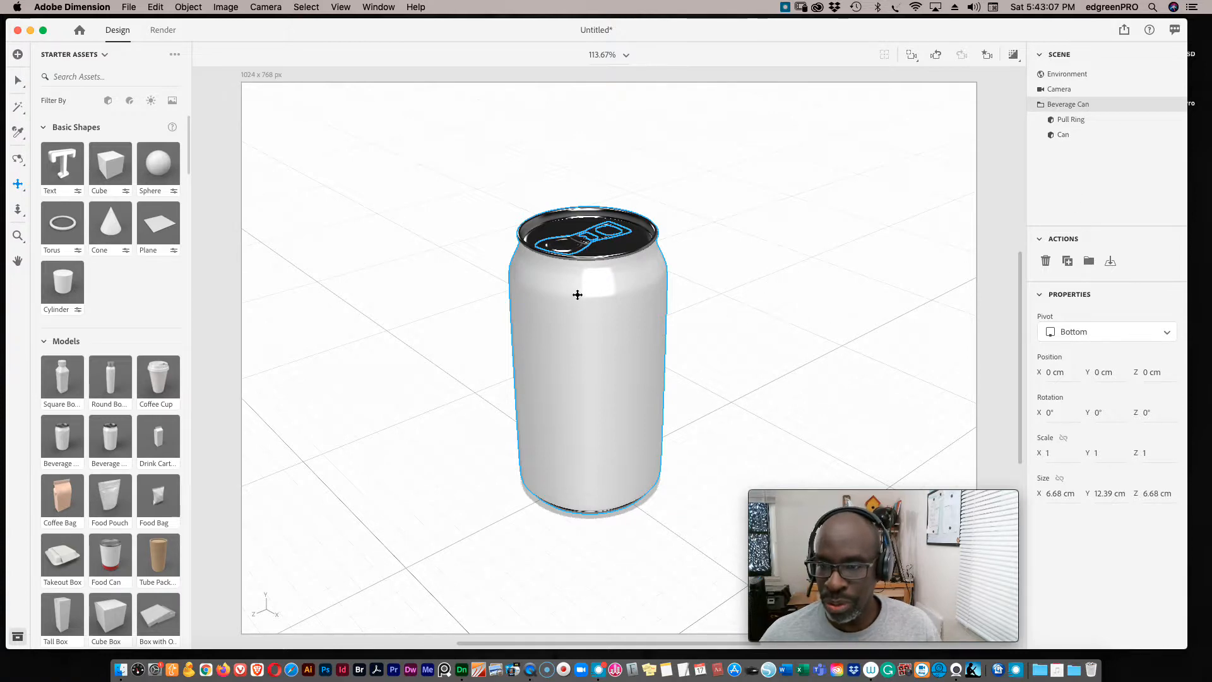
Select the Can part inside the Beverage Can group and open its materials
{"action": "left_click", "coordinate": [1063, 137]}
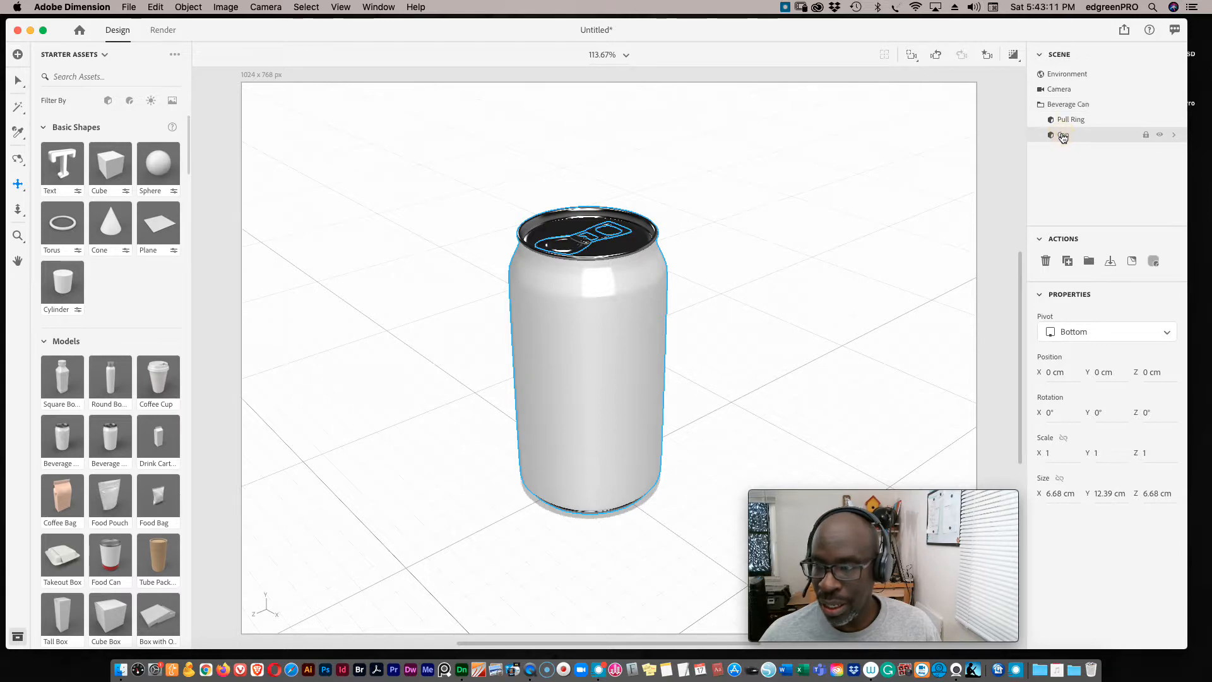
{"action": "left_click", "coordinate": [1066, 105]}
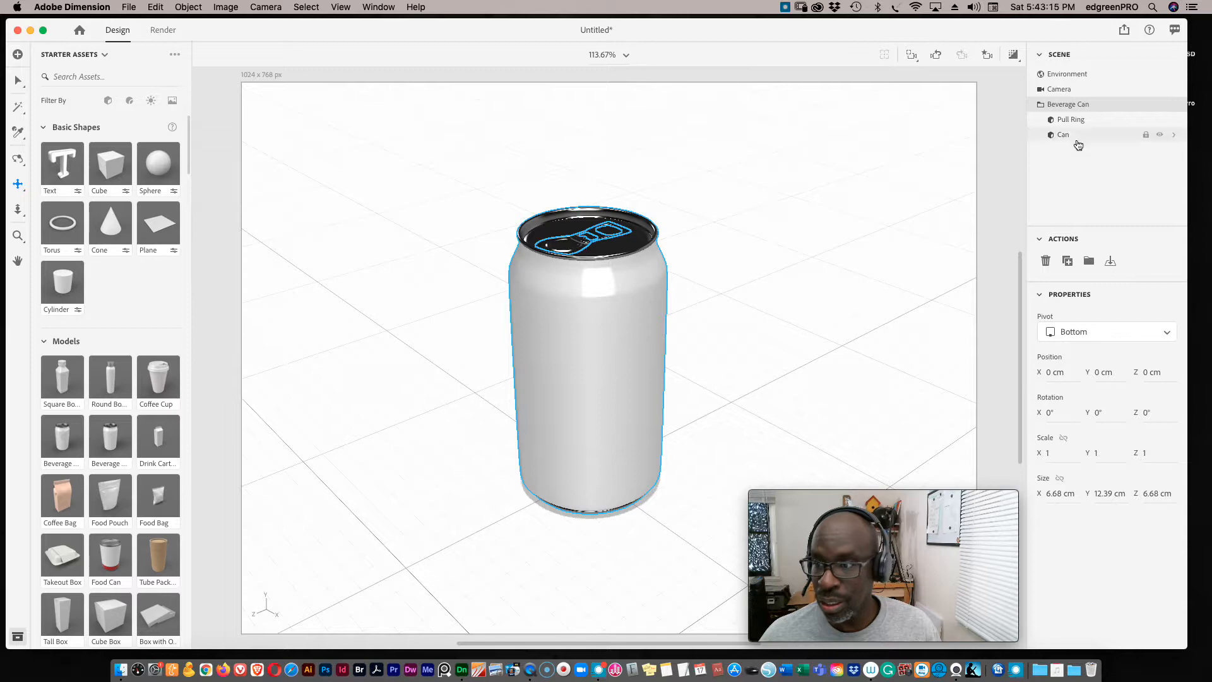
{"action": "left_click", "coordinate": [1062, 134]}
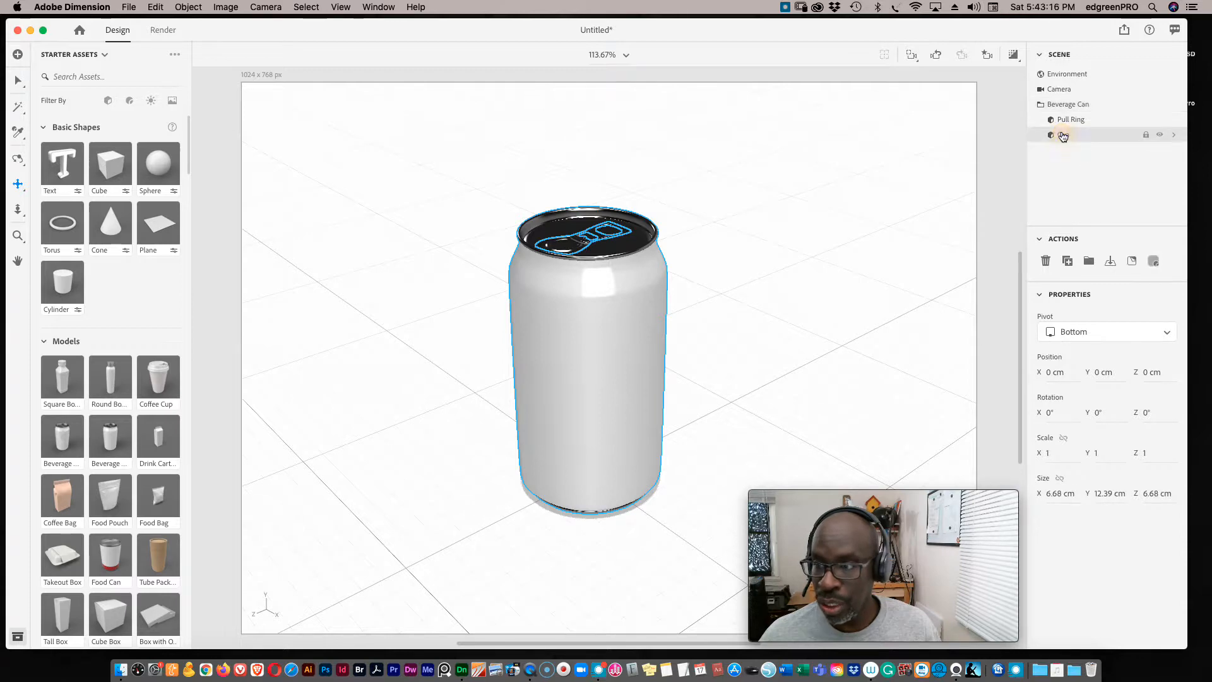
{"action": "left_click", "coordinate": [1153, 261]}
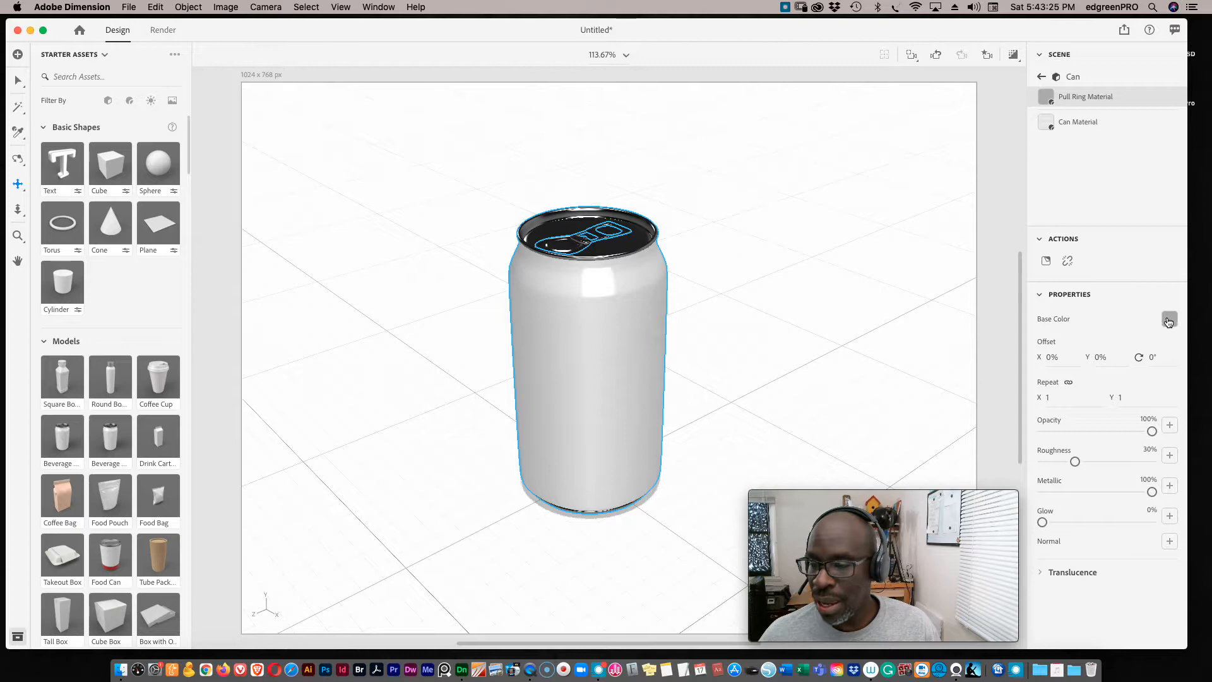
Try a red base color (RGB 219, 53, 53) on the Can part's Pull Ring Material and undo it
{"action": "left_click", "coordinate": [1169, 320]}
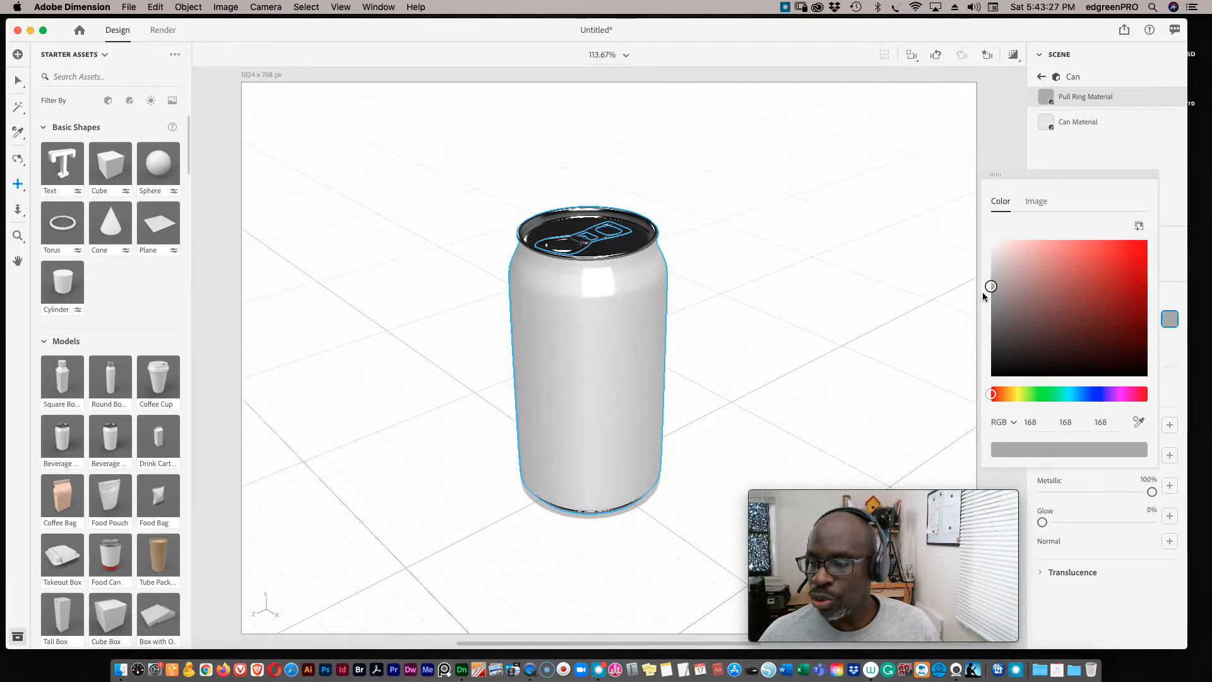
{"action": "left_click_drag", "start_coordinate": [993, 285], "coordinate": [1109, 257]}
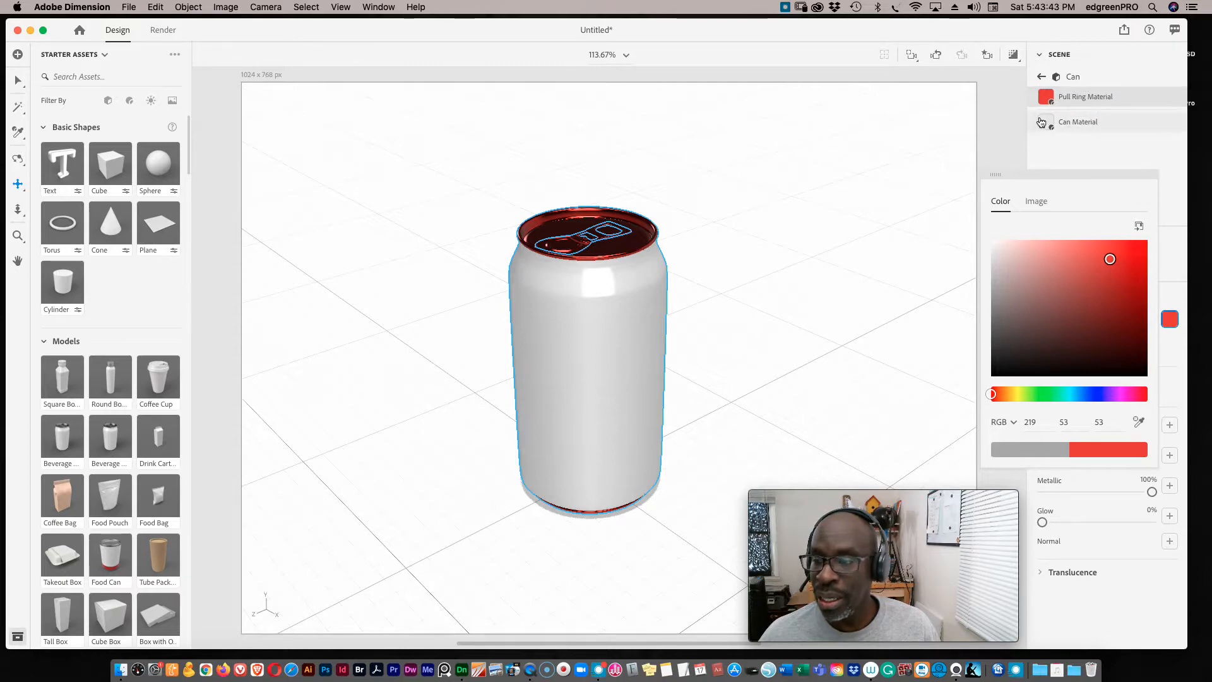
{"action": "left_click", "coordinate": [1102, 152]}
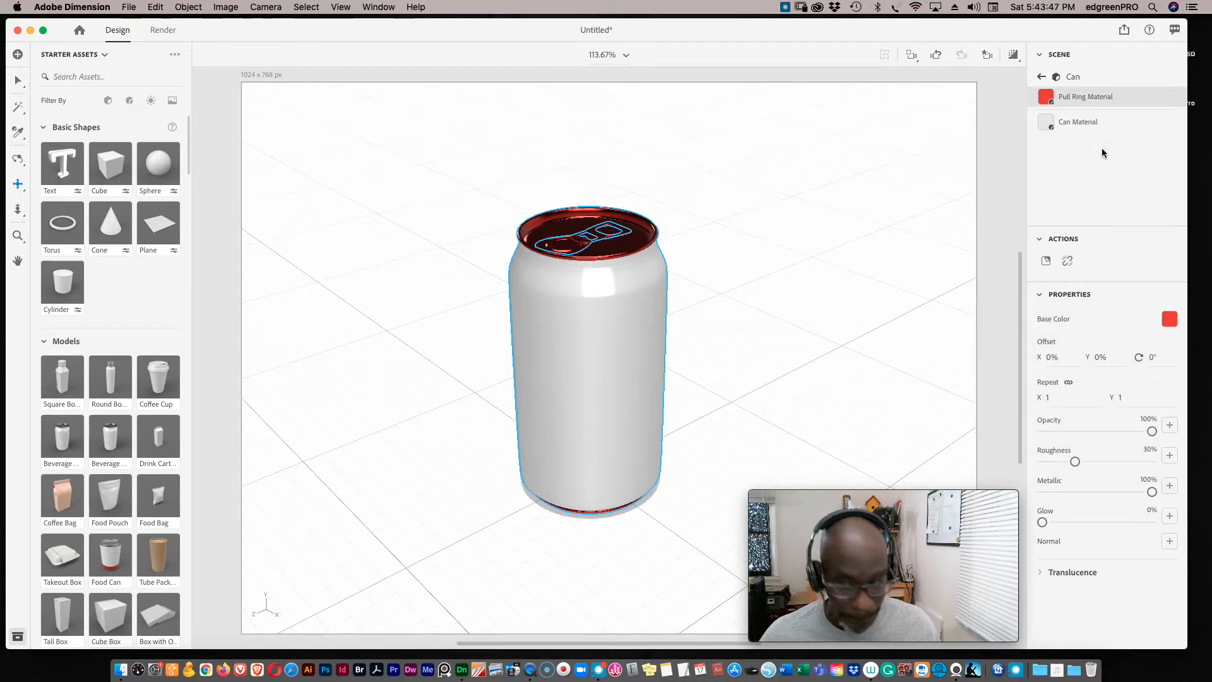
{"action": "key", "text": "super+z"}
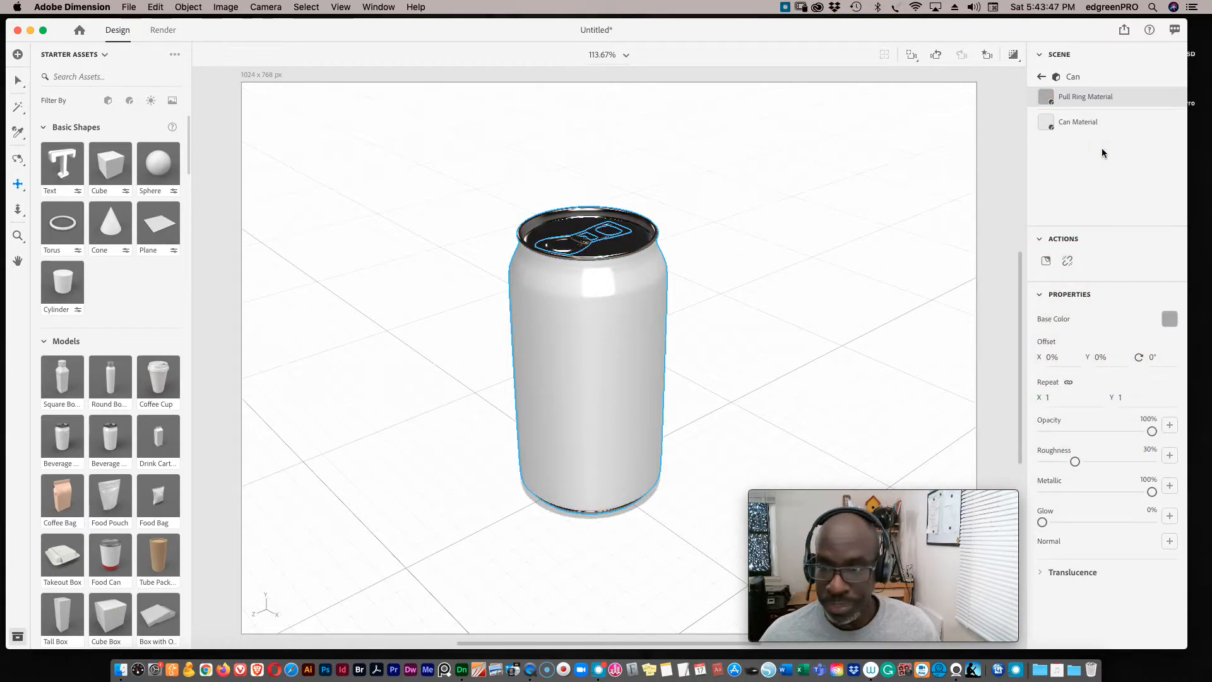
Try red and dark brown base colors on the Can Material and settle on a bright light blue
{"action": "left_click", "coordinate": [1077, 125]}
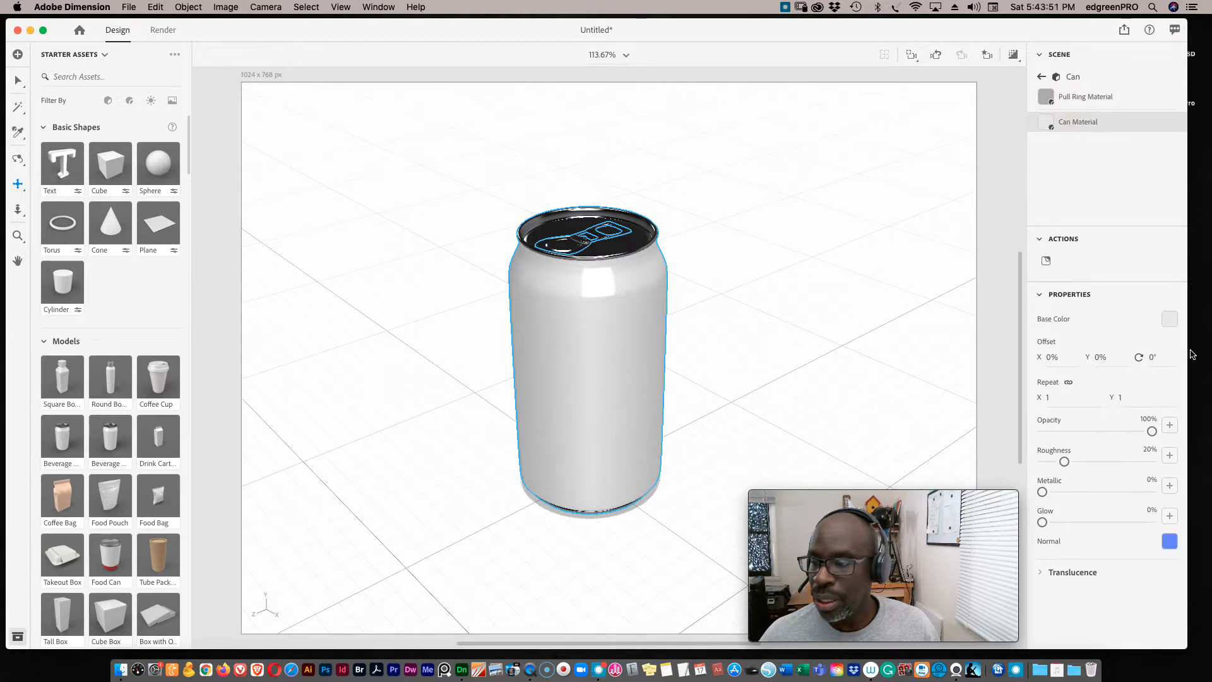
{"action": "left_click", "coordinate": [1169, 319]}
{"action": "left_click_drag", "start_coordinate": [992, 241], "coordinate": [1116, 243]}
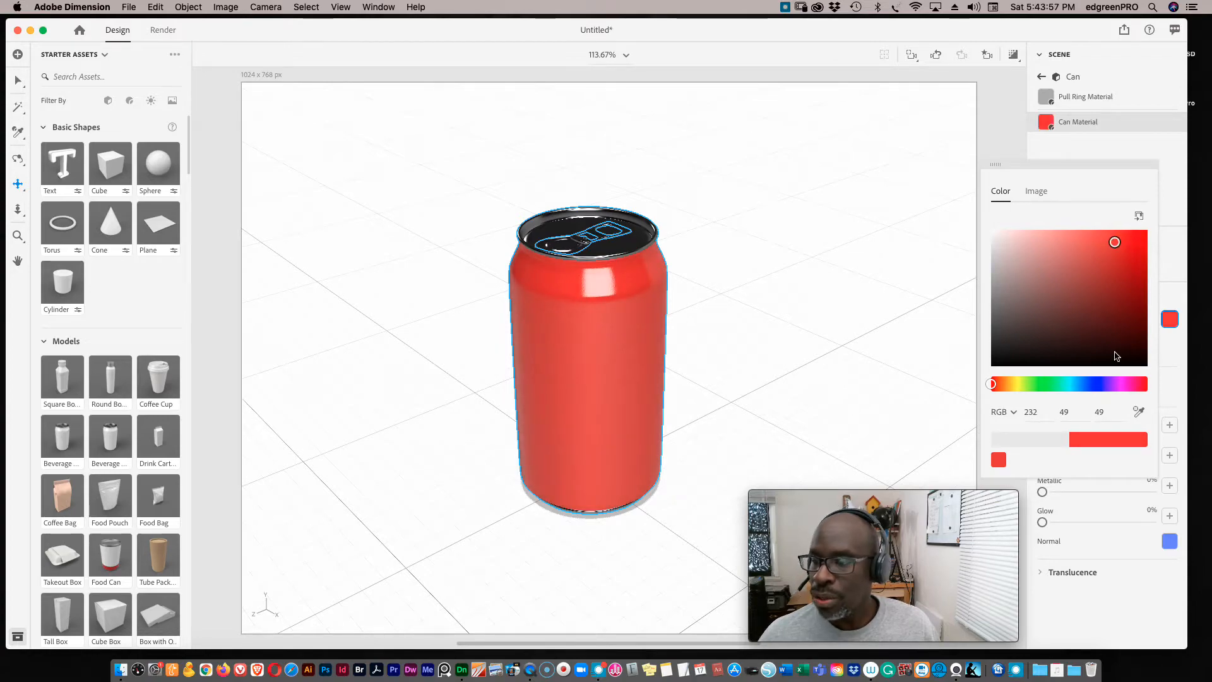
{"action": "left_click_drag", "start_coordinate": [1116, 243], "coordinate": [1066, 324]}
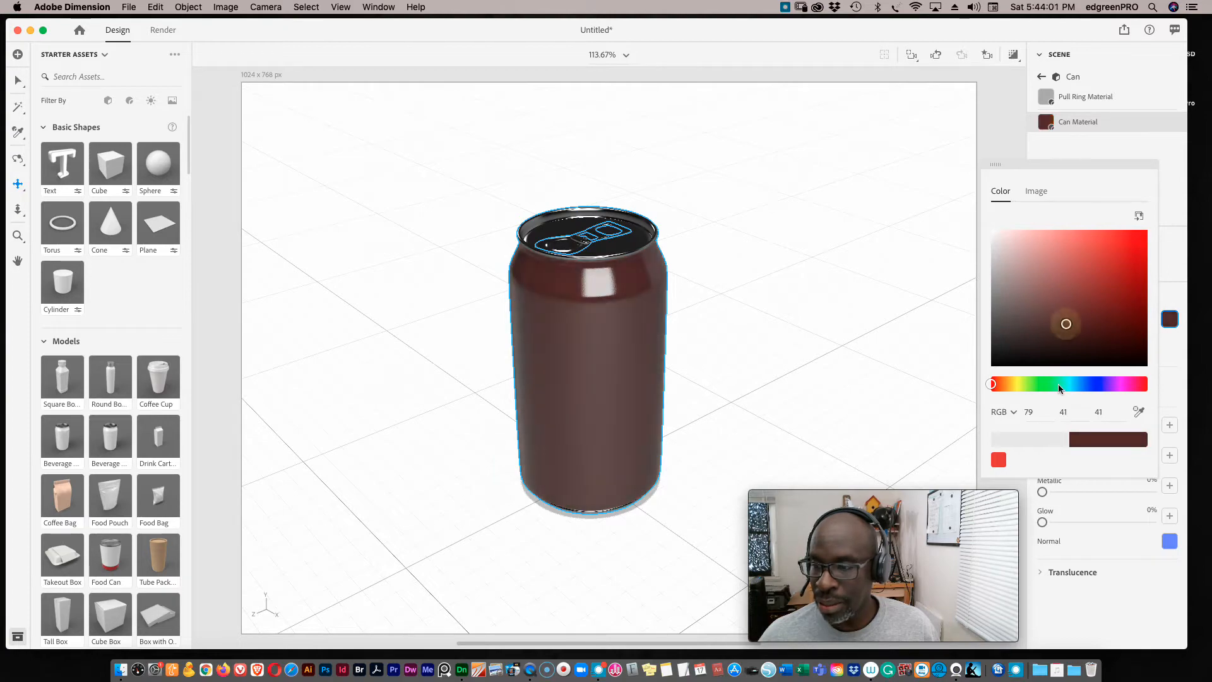
{"action": "left_click_drag", "start_coordinate": [1060, 385], "coordinate": [1074, 383]}
{"action": "left_click_drag", "start_coordinate": [1065, 324], "coordinate": [1085, 243]}
{"action": "left_click", "coordinate": [1104, 143]}
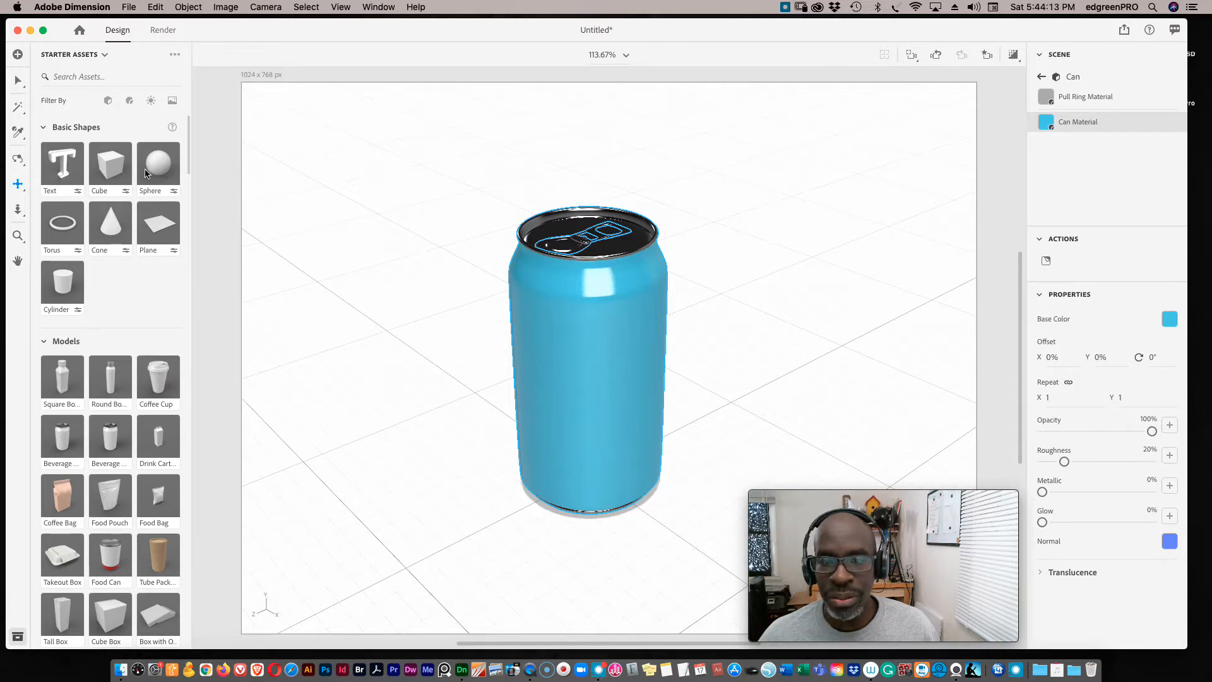
Filter the starter assets to materials and apply Brushed Aluminum to the can body
{"action": "left_click", "coordinate": [130, 103]}
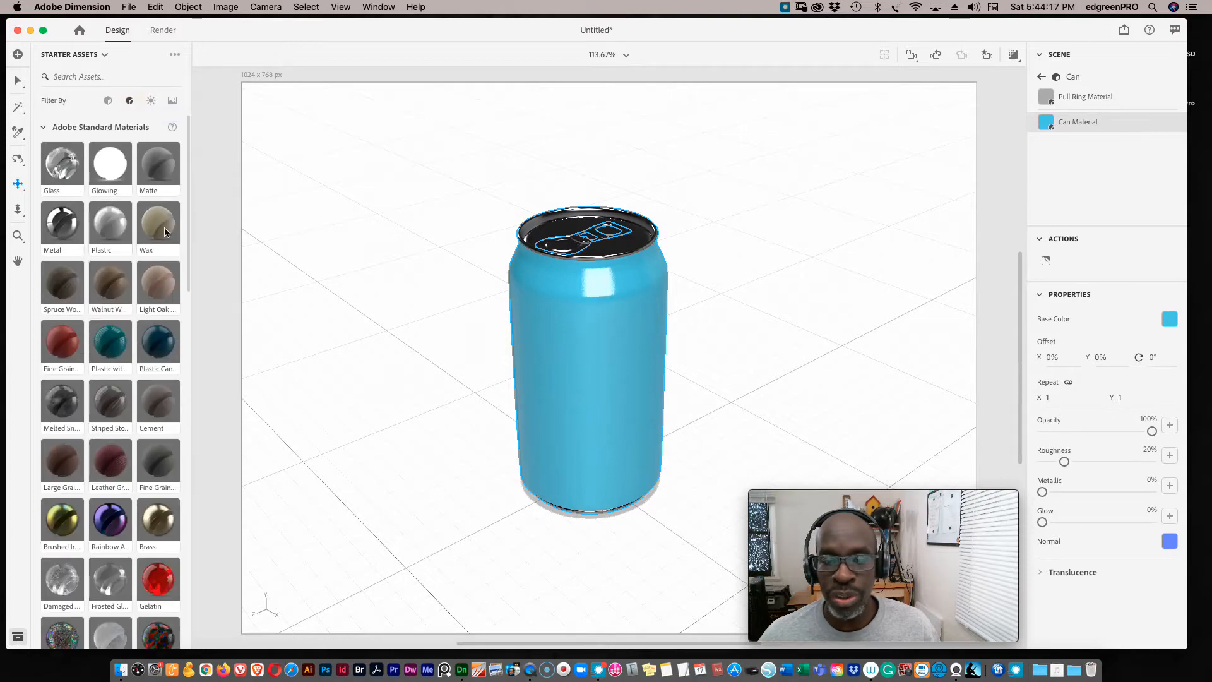
{"action": "left_click_drag", "start_coordinate": [189, 184], "coordinate": [191, 427]}
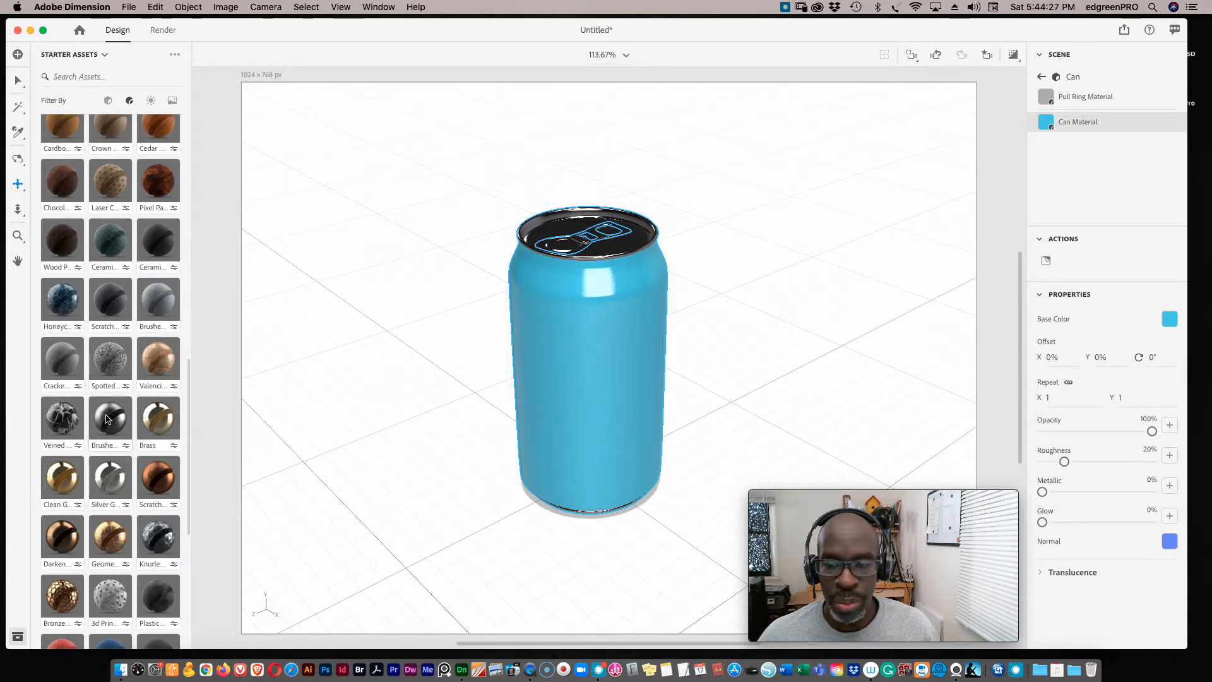
{"action": "mouse_move", "coordinate": [109, 419]}
{"action": "left_mouse_down"}
{"action": "mouse_move", "coordinate": [530, 331]}
{"action": "mouse_move", "coordinate": [551, 354]}
{"action": "left_mouse_up"}
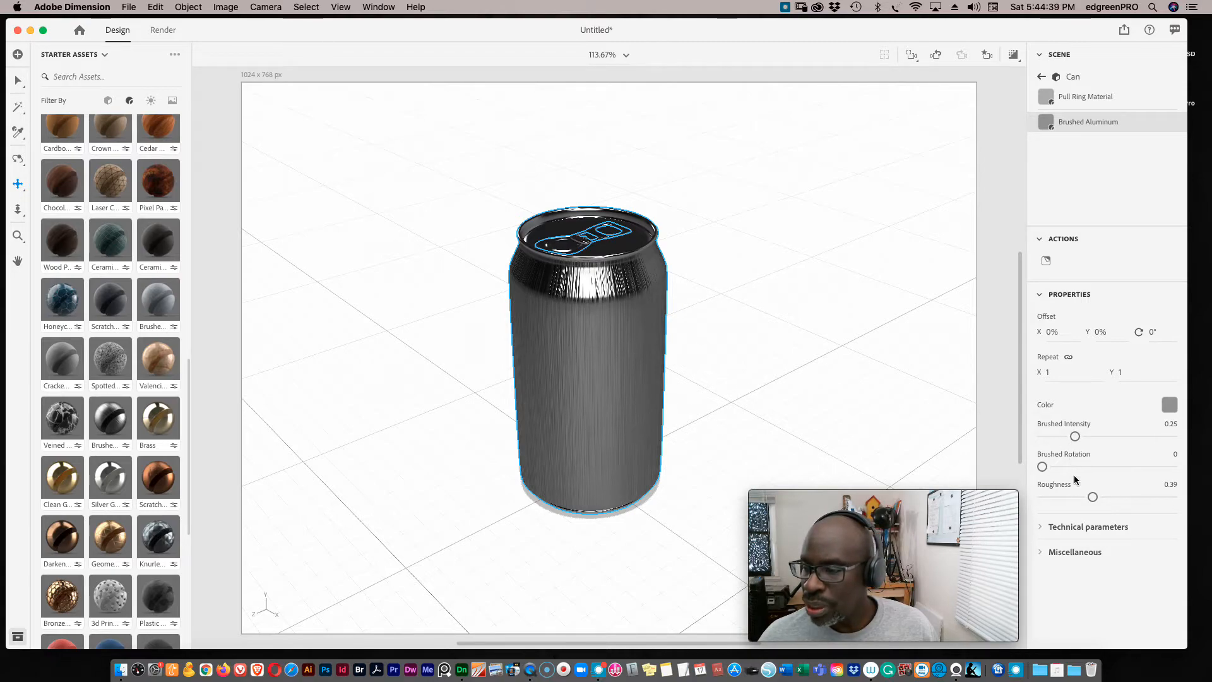
Set the aluminum's Brushed Intensity to 0.02 and expand its technical and miscellaneous parameters
{"action": "left_click_drag", "start_coordinate": [1074, 437], "coordinate": [1045, 437]}
{"action": "left_click", "coordinate": [1050, 528]}
{"action": "scroll", "coordinate": [1108, 498], "scroll_direction": "down", "scroll_amount": 3}
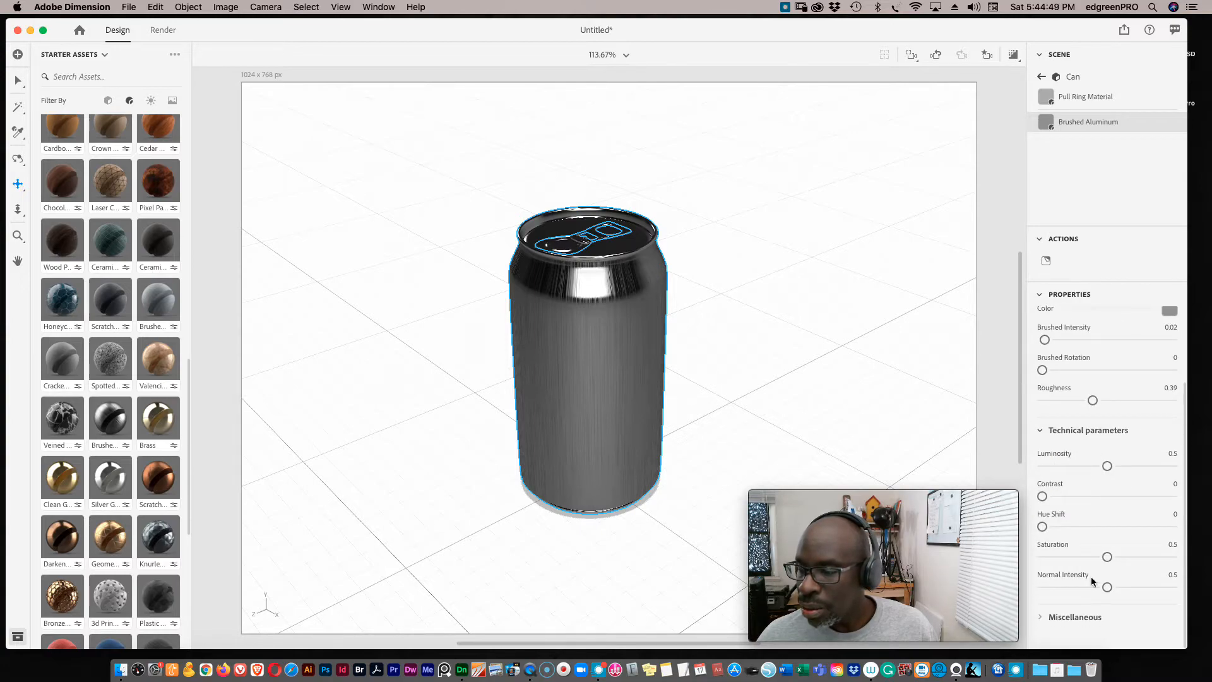
{"action": "left_click", "coordinate": [1039, 619]}
{"action": "scroll", "coordinate": [1082, 549], "scroll_direction": "down", "scroll_amount": 2}
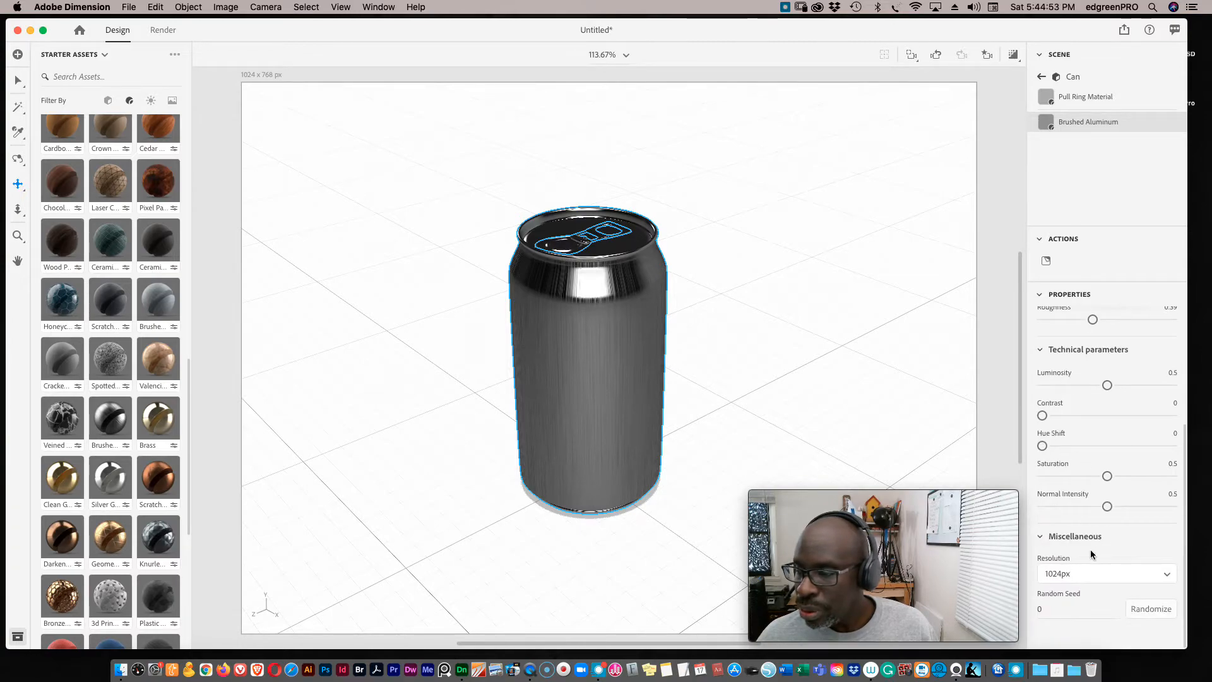
Set the Brushed Aluminum texture's offset rotation to 90° so the brushing runs around the can
{"action": "scroll", "coordinate": [1090, 542], "scroll_direction": "up", "scroll_amount": 5}
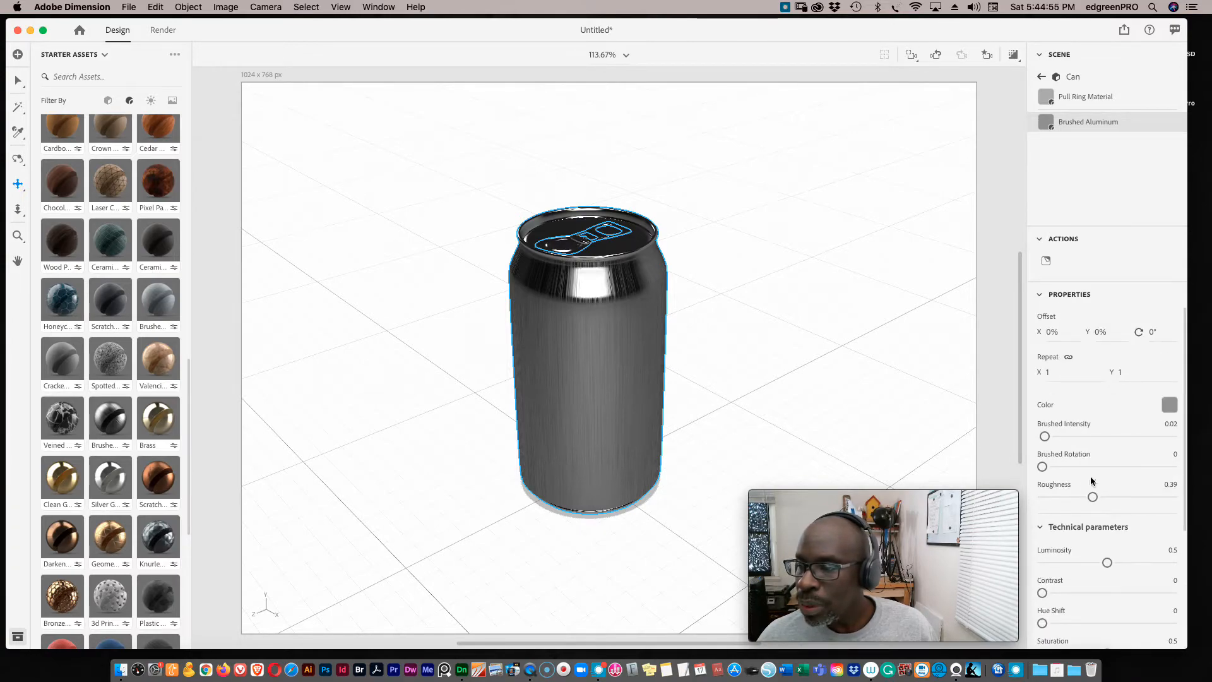
{"action": "left_click_drag", "start_coordinate": [1140, 333], "coordinate": [1167, 333]}
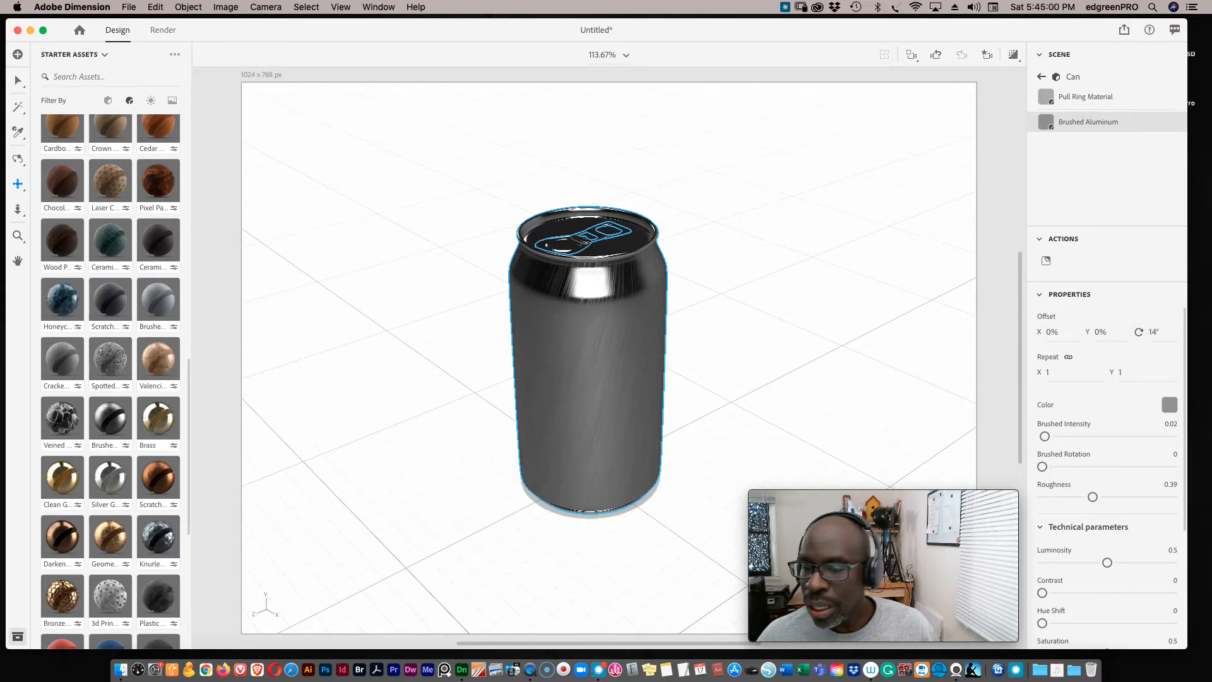
{"action": "left_click", "coordinate": [1157, 332]}
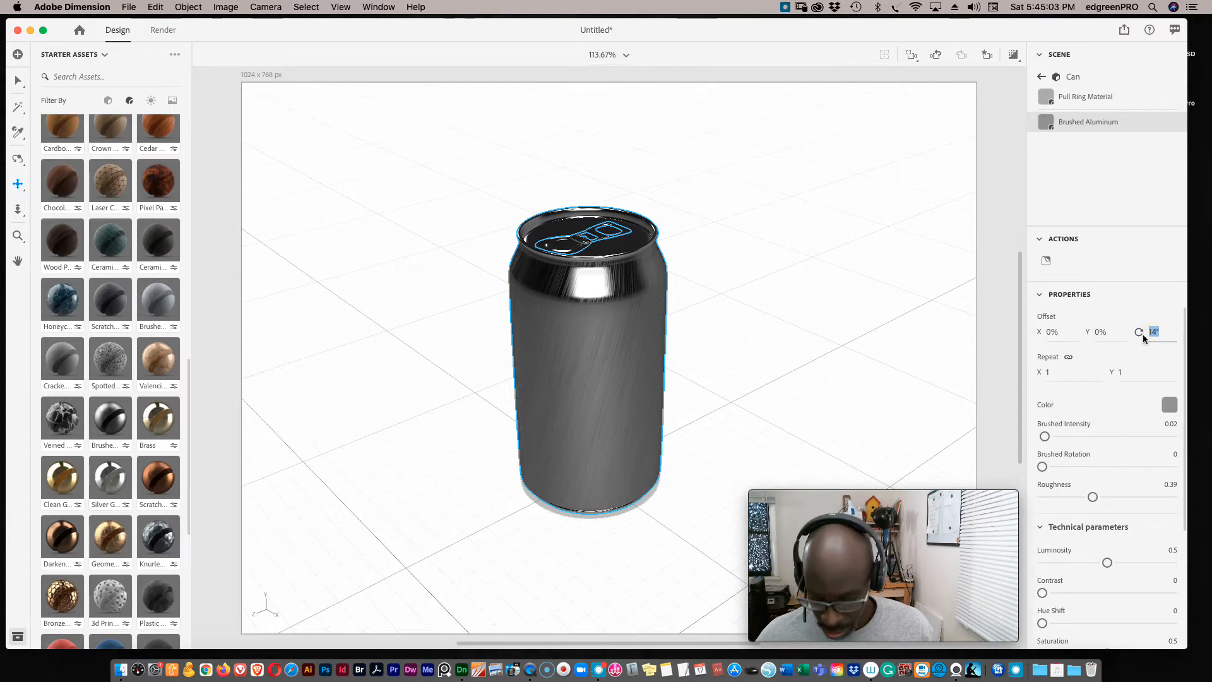
{"action": "key", "text": "Return"}
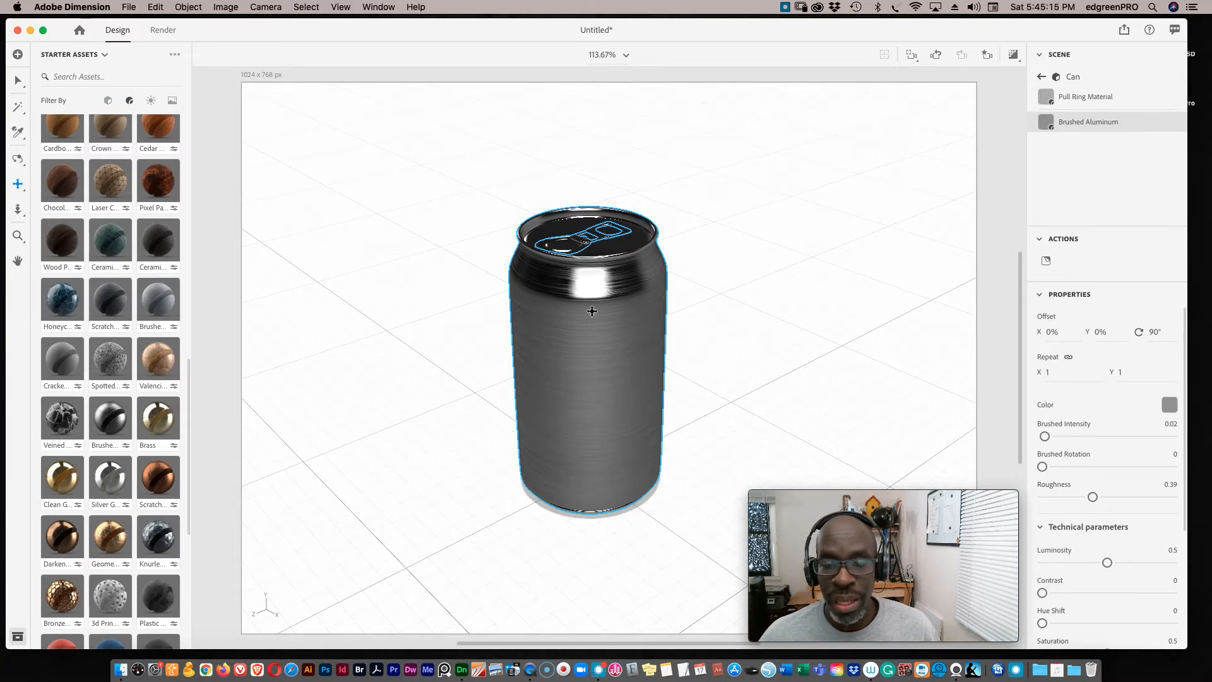
Replace the can body's material with Valencia Marble and orbit the camera around the can to inspect it
{"action": "left_click_drag", "start_coordinate": [163, 365], "coordinate": [582, 354]}
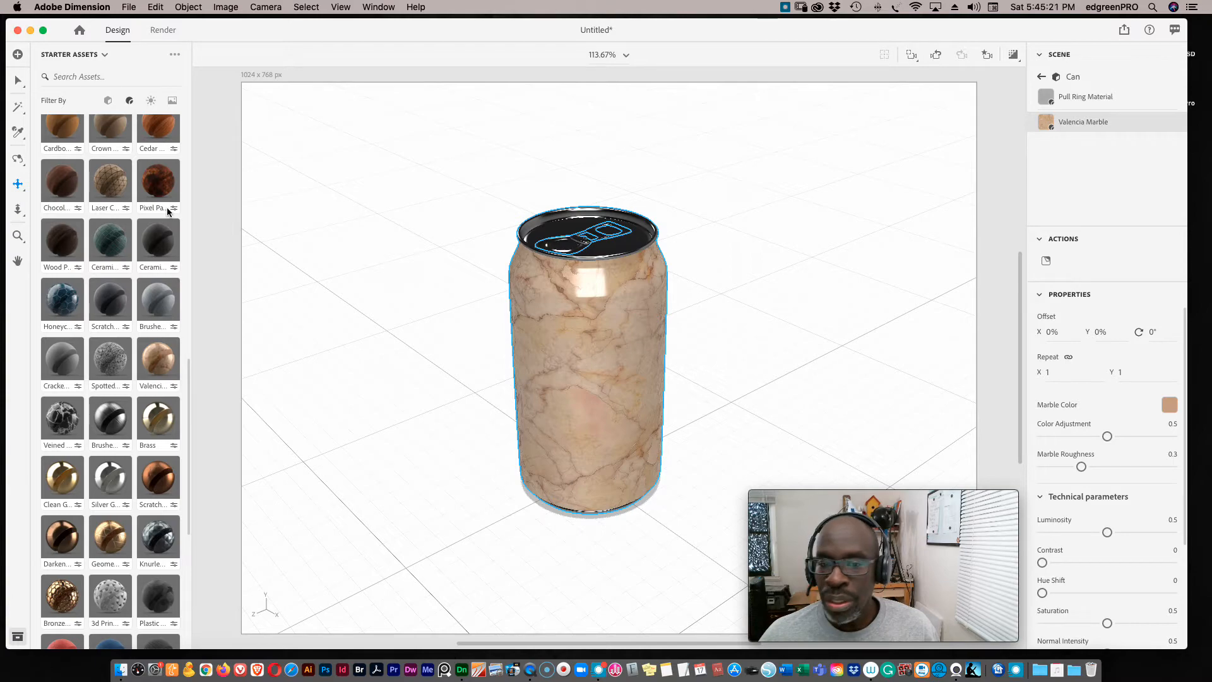
{"action": "left_click", "coordinate": [18, 161]}
{"action": "left_click_drag", "start_coordinate": [580, 386], "coordinate": [557, 305]}
{"action": "left_click_drag", "start_coordinate": [579, 271], "coordinate": [433, 354]}
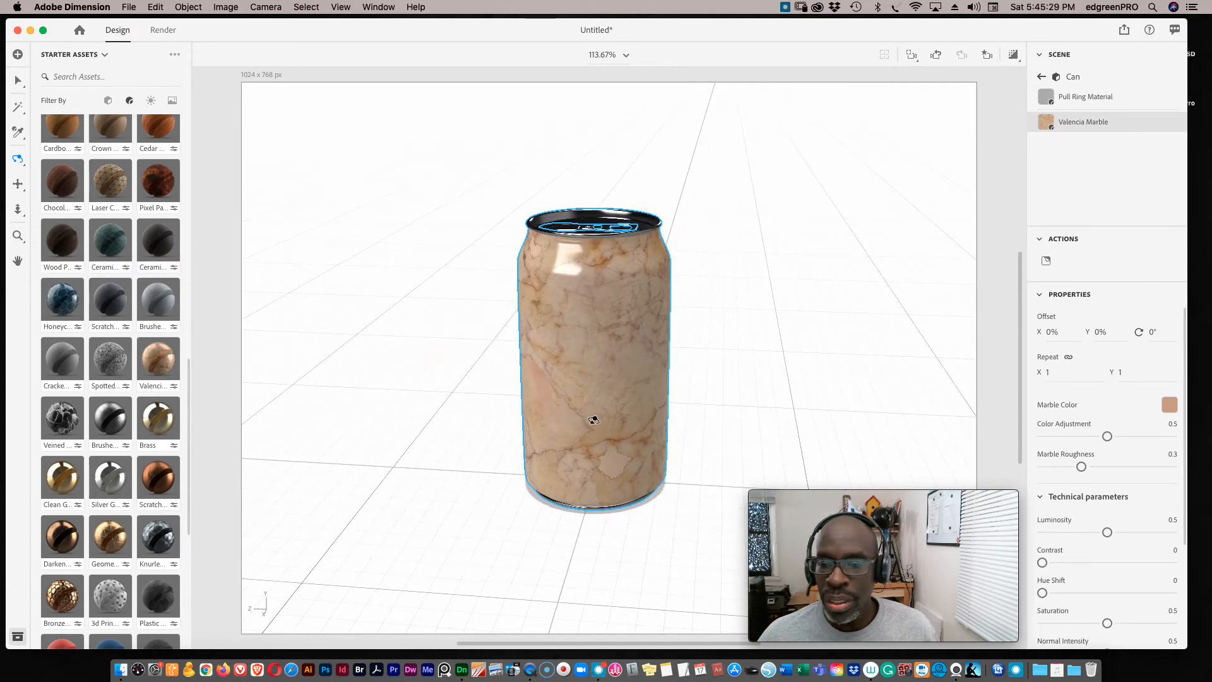
{"action": "left_click_drag", "start_coordinate": [610, 375], "coordinate": [738, 407]}
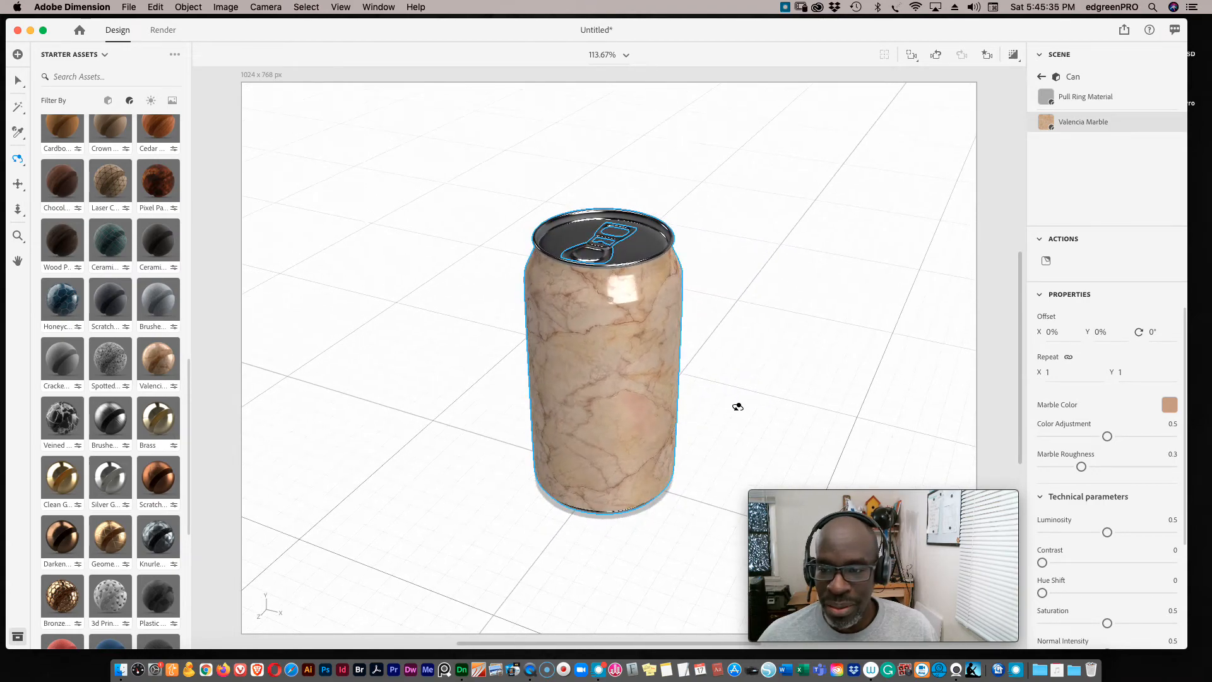
{"action": "scroll", "coordinate": [129, 278], "scroll_direction": "up", "scroll_amount": 10}
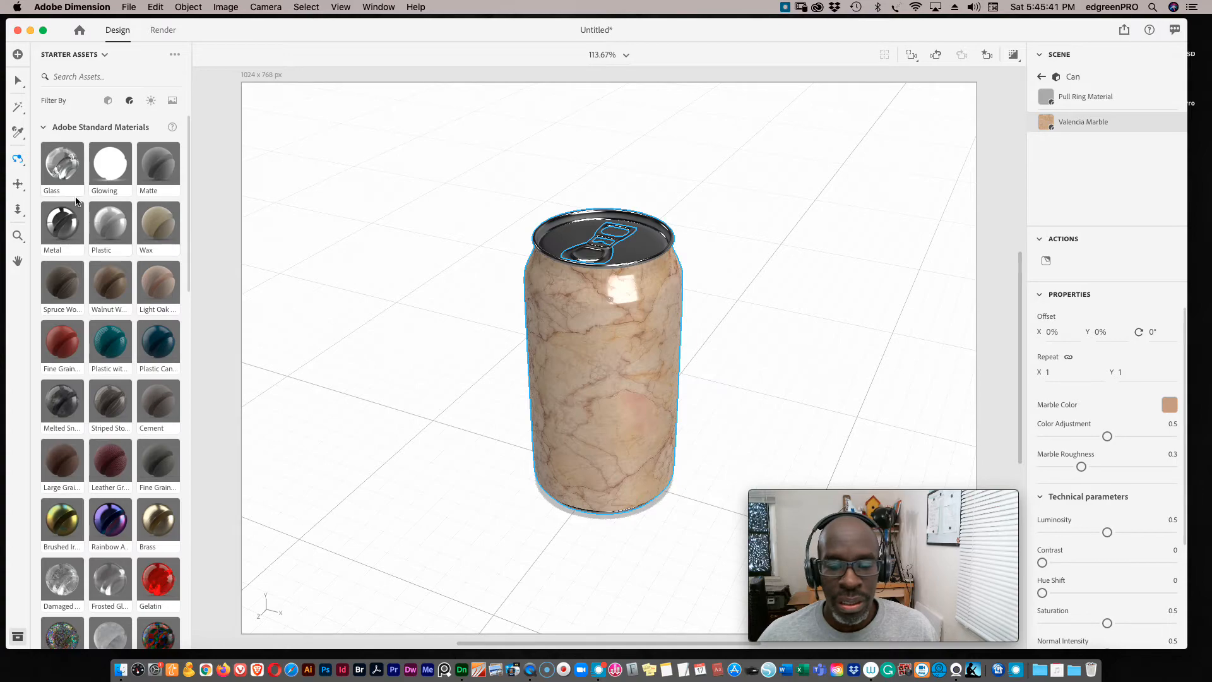
Replace the can body's material with Metal and place the Fire image from the starter assets on its front as a decal
{"action": "left_click_drag", "start_coordinate": [75, 222], "coordinate": [629, 363]}
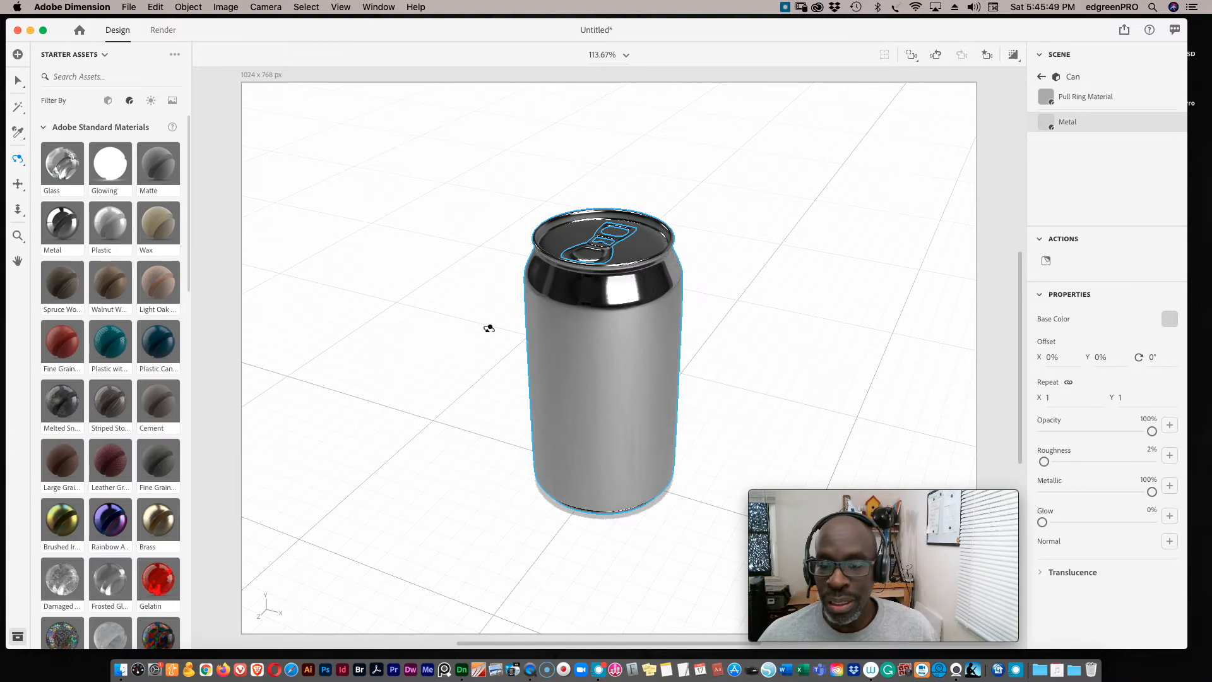
{"action": "left_click", "coordinate": [172, 102]}
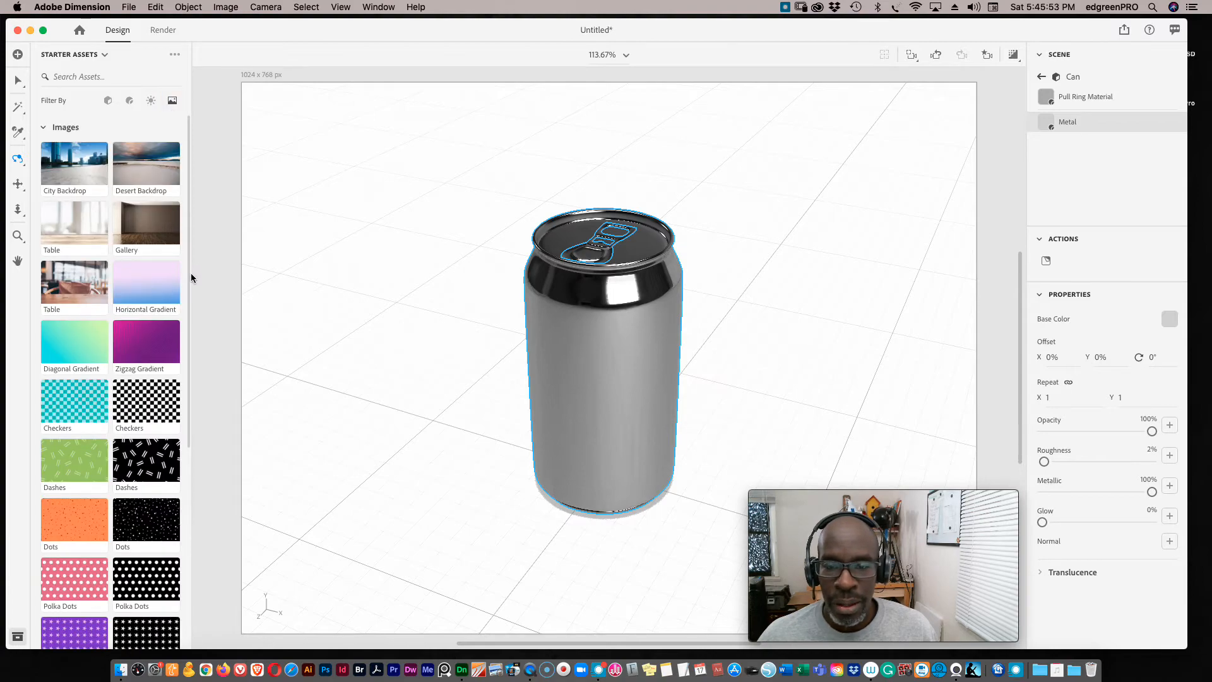
{"action": "left_click_drag", "start_coordinate": [190, 278], "coordinate": [211, 540]}
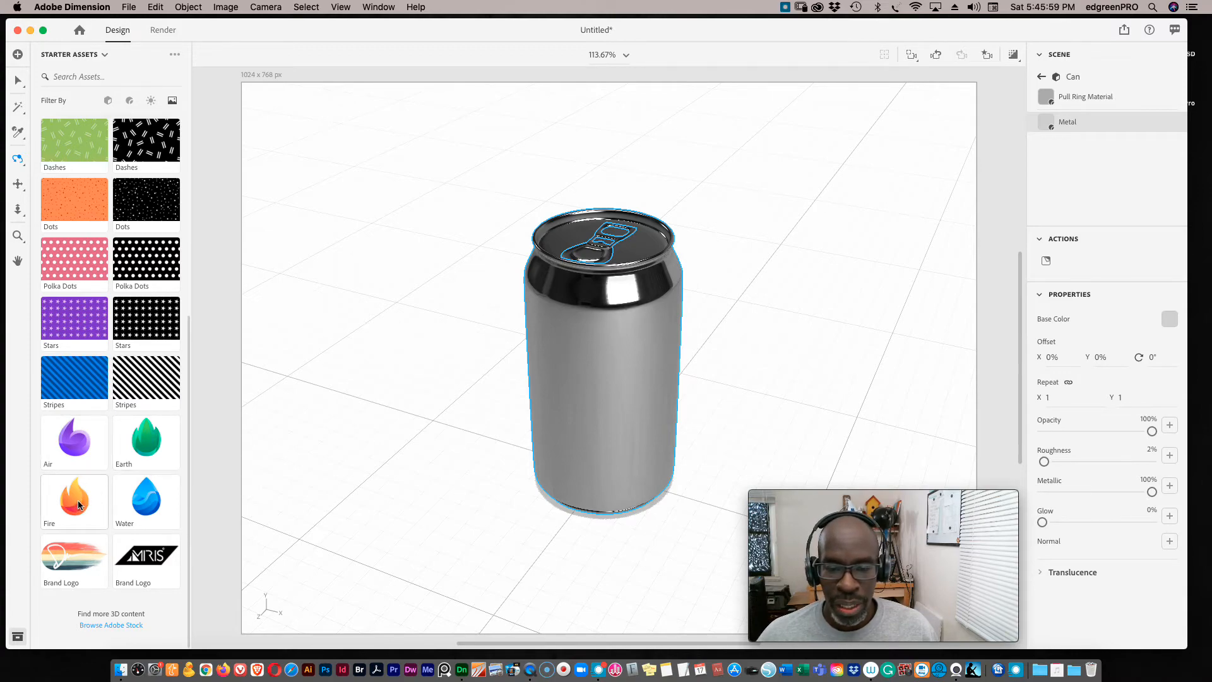
{"action": "left_click_drag", "start_coordinate": [77, 510], "coordinate": [600, 365]}
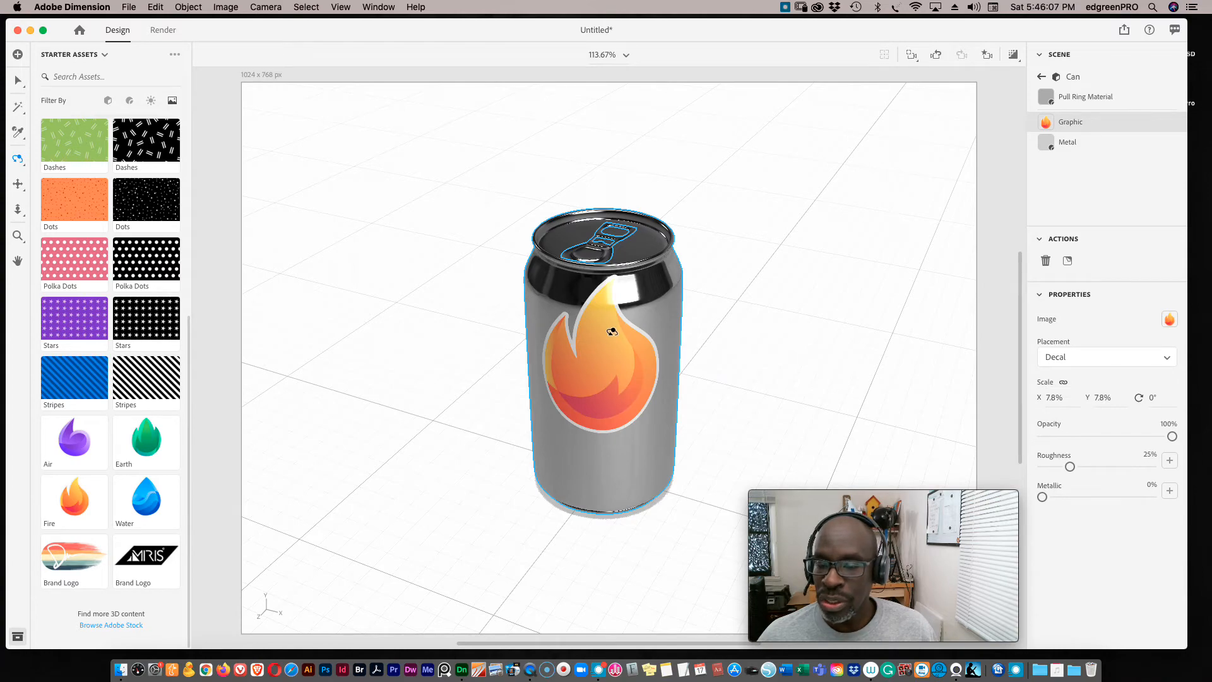
Move the Fire decal lower and to the right on the can, and orbit the camera slightly
{"action": "left_click", "coordinate": [14, 81]}
{"action": "left_click_drag", "start_coordinate": [623, 375], "coordinate": [646, 401]}
{"action": "left_click", "coordinate": [17, 159]}
{"action": "mouse_move", "coordinate": [754, 344]}
{"action": "left_mouse_down"}
{"action": "mouse_move", "coordinate": [631, 338]}
{"action": "mouse_move", "coordinate": [623, 364]}
{"action": "mouse_move", "coordinate": [745, 338]}
{"action": "mouse_move", "coordinate": [766, 354]}
{"action": "left_mouse_up"}
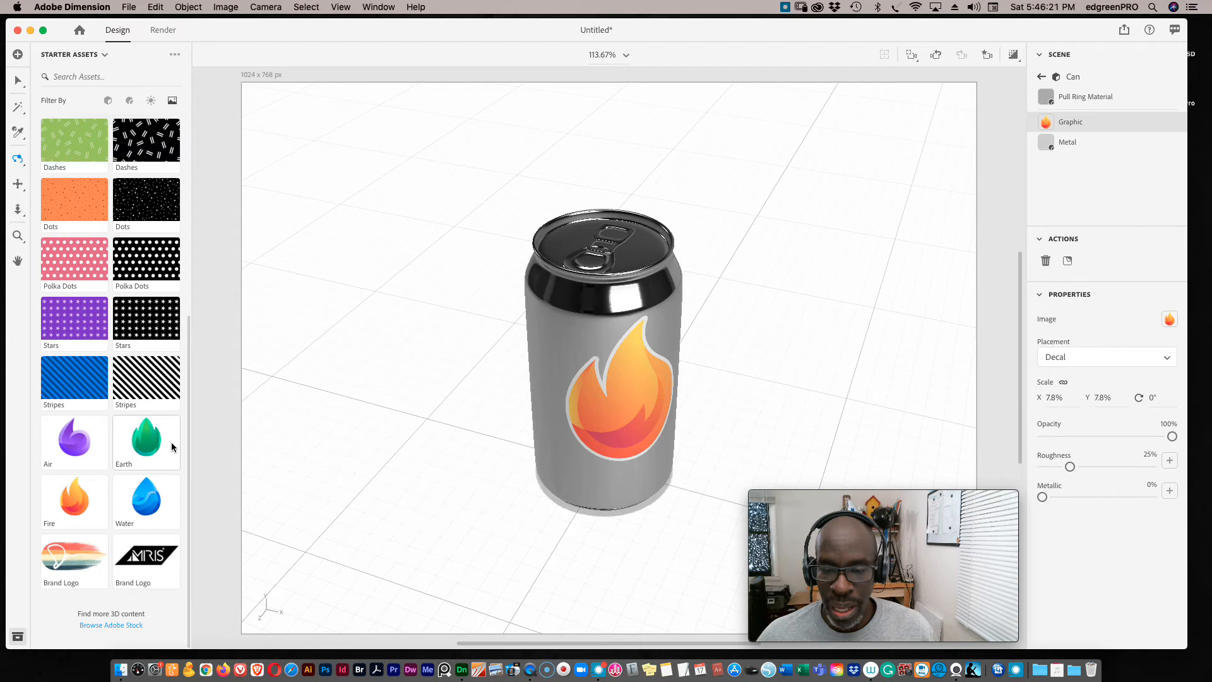
Place the Earth image on the can to the left of the flame and shift it slightly lower
{"action": "left_click_drag", "start_coordinate": [155, 445], "coordinate": [547, 369]}
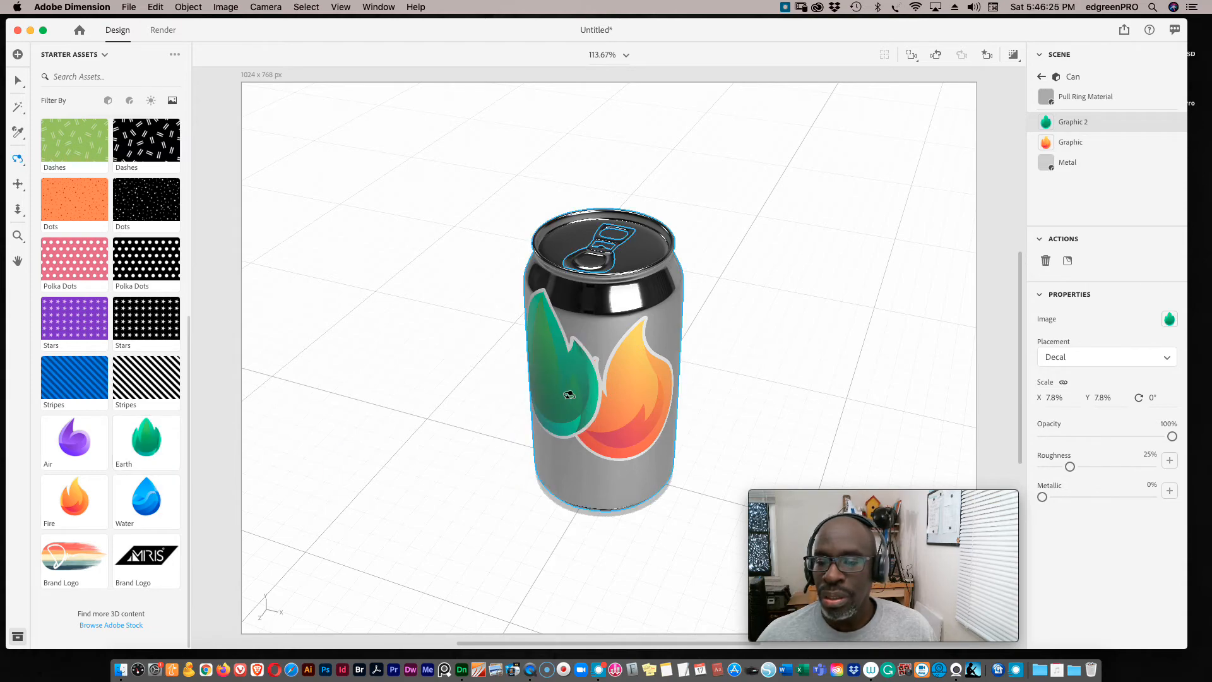
{"action": "left_click", "coordinate": [17, 82]}
{"action": "mouse_move", "coordinate": [581, 391]}
{"action": "left_mouse_down"}
{"action": "mouse_move", "coordinate": [575, 436]}
{"action": "mouse_move", "coordinate": [584, 385]}
{"action": "left_mouse_up"}
Stack the Fire graphic above the Earth graphic and move the flame toward the can's lower right side
{"action": "left_click", "coordinate": [1050, 140]}
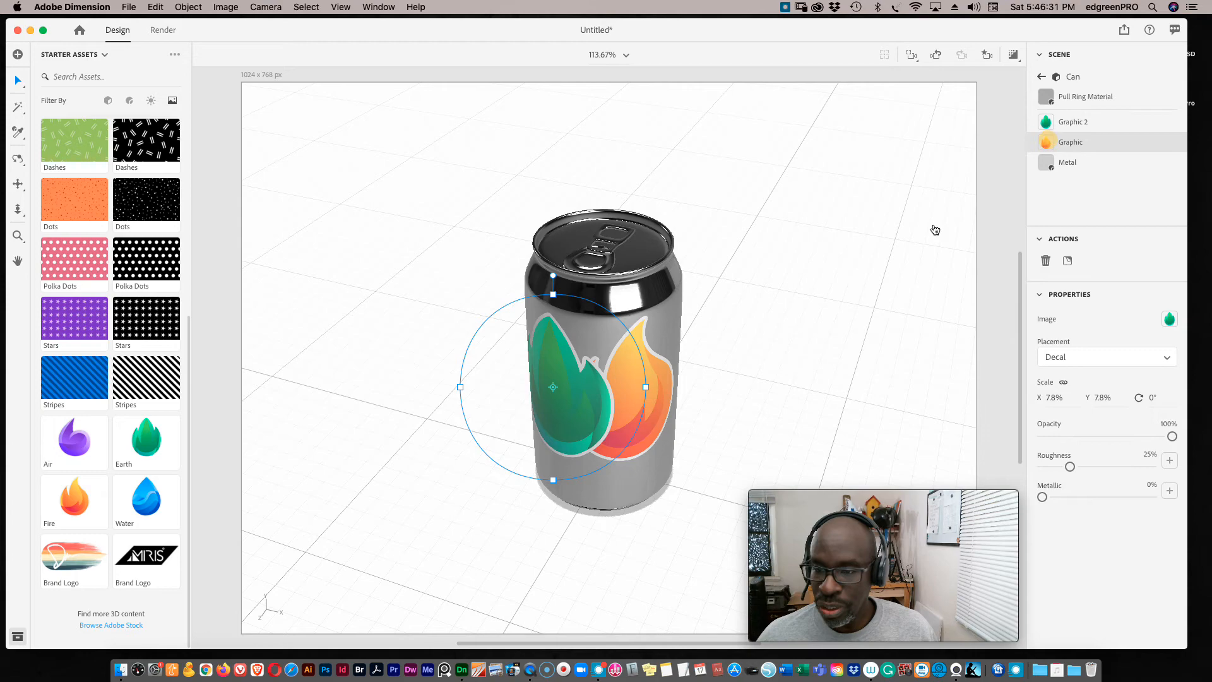
{"action": "left_click_drag", "start_coordinate": [663, 406], "coordinate": [629, 402]}
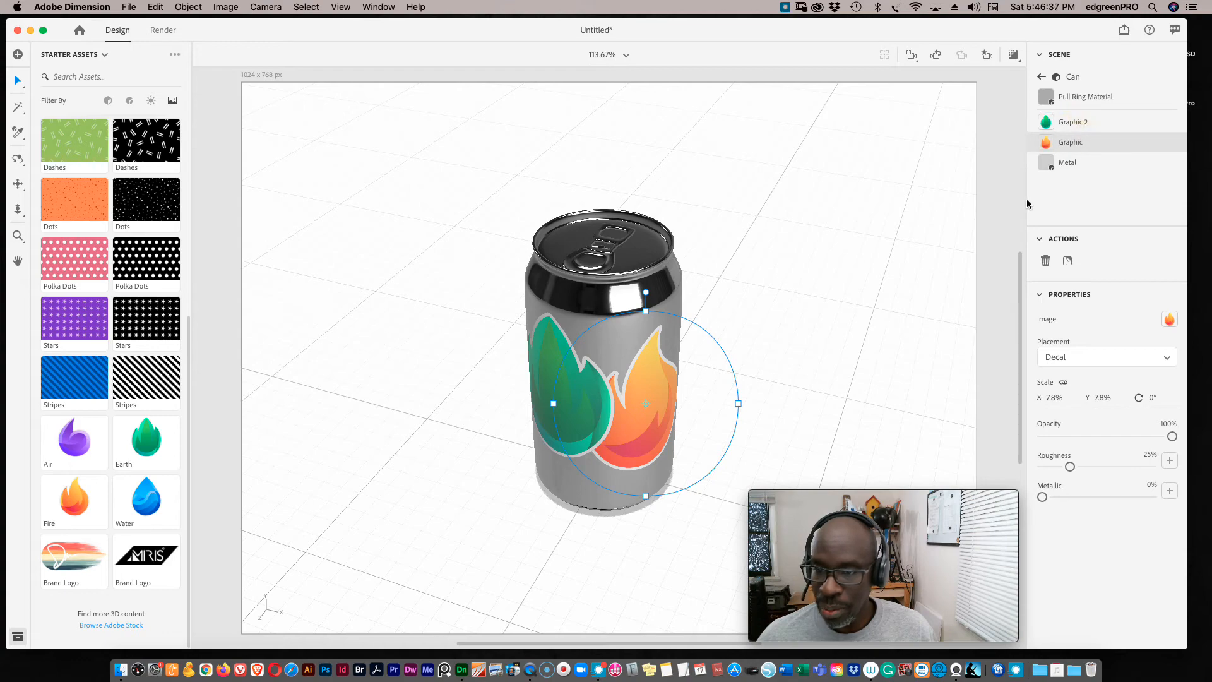
{"action": "left_click_drag", "start_coordinate": [1080, 144], "coordinate": [1072, 122]}
{"action": "left_click_drag", "start_coordinate": [648, 413], "coordinate": [655, 439]}
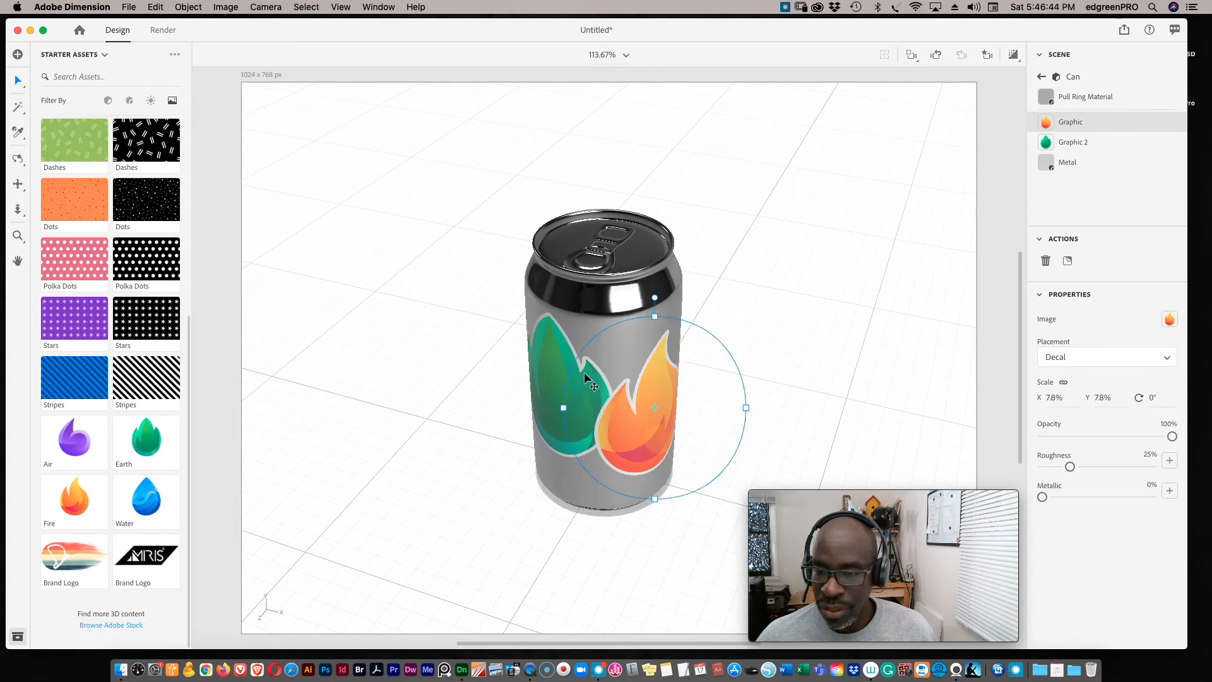
Undo the can's accidental move and restack the Can's decals with the Earth graphic above the Fire graphic
{"action": "left_click", "coordinate": [550, 355]}
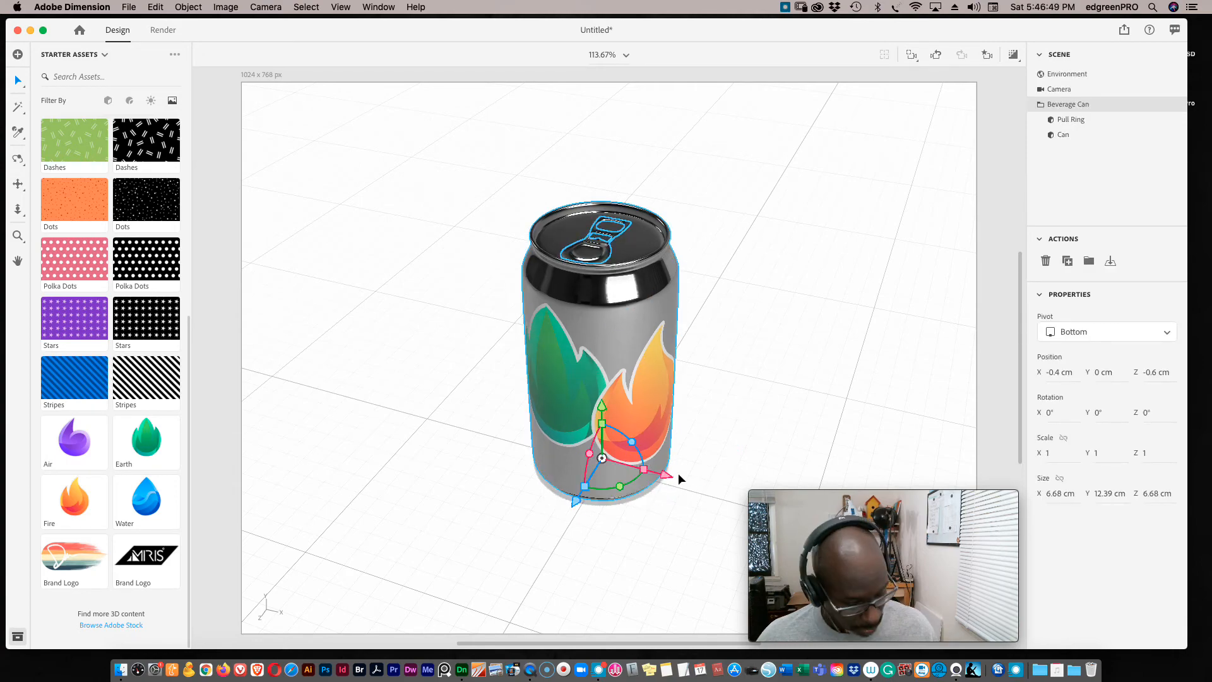
{"action": "key", "text": "super+z"}
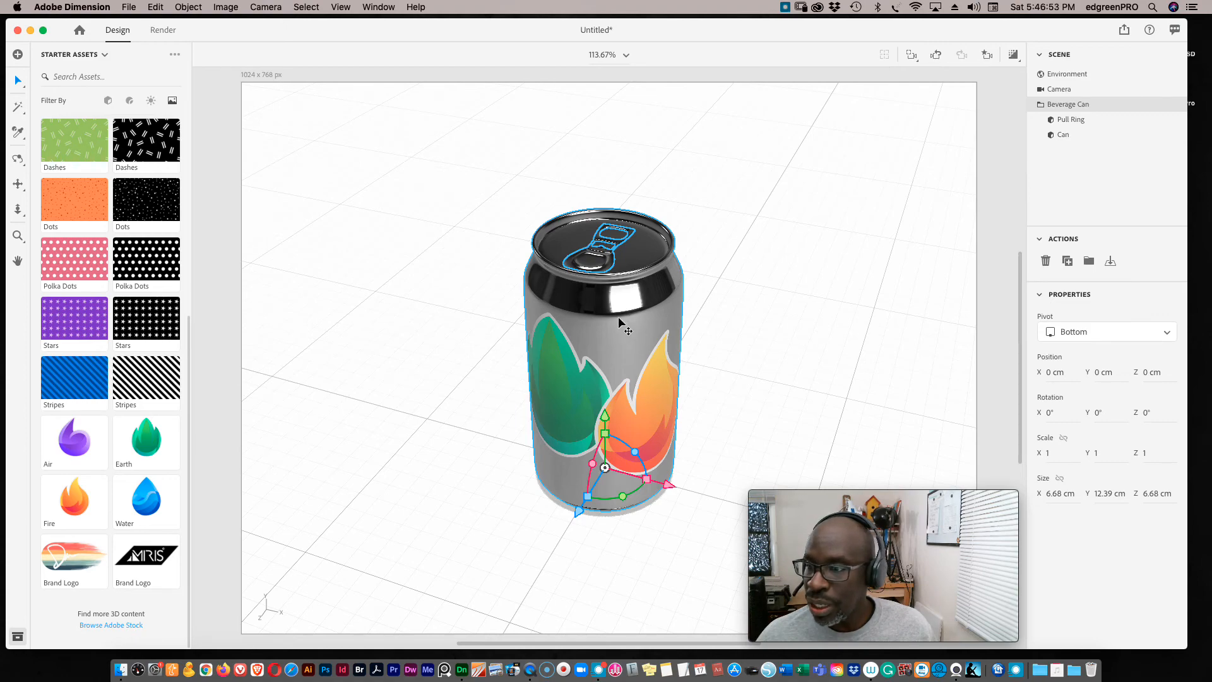
{"action": "left_click", "coordinate": [1062, 135]}
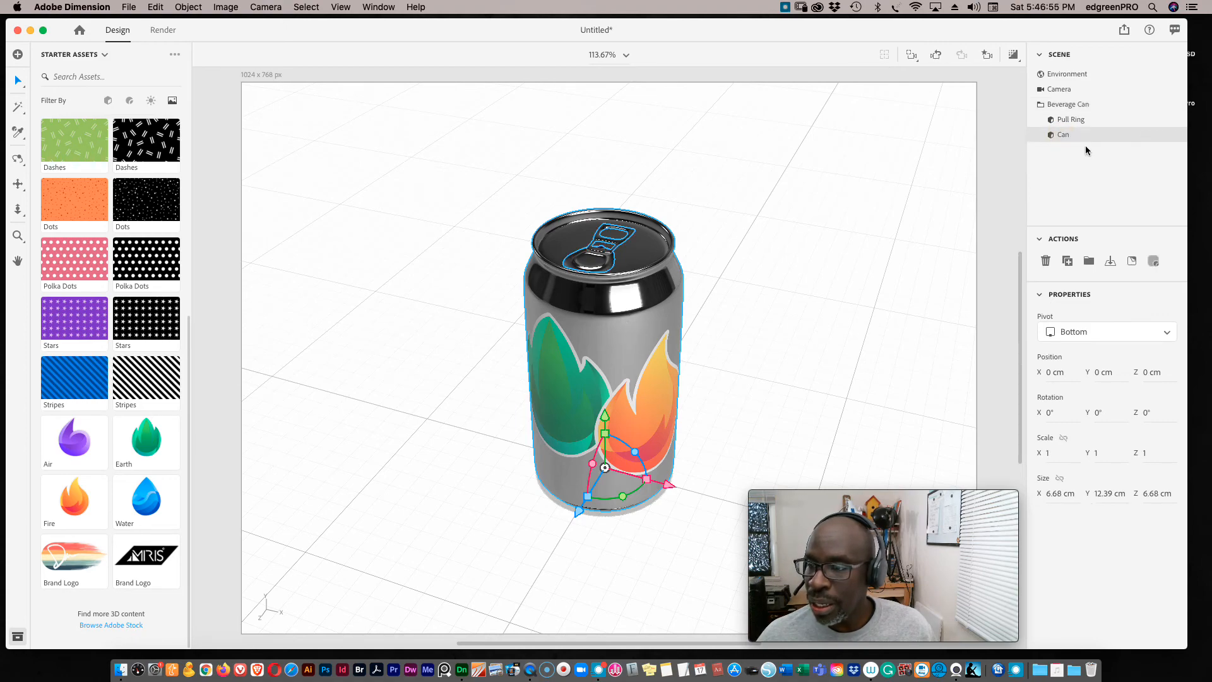
{"action": "double_click", "coordinate": [1051, 136]}
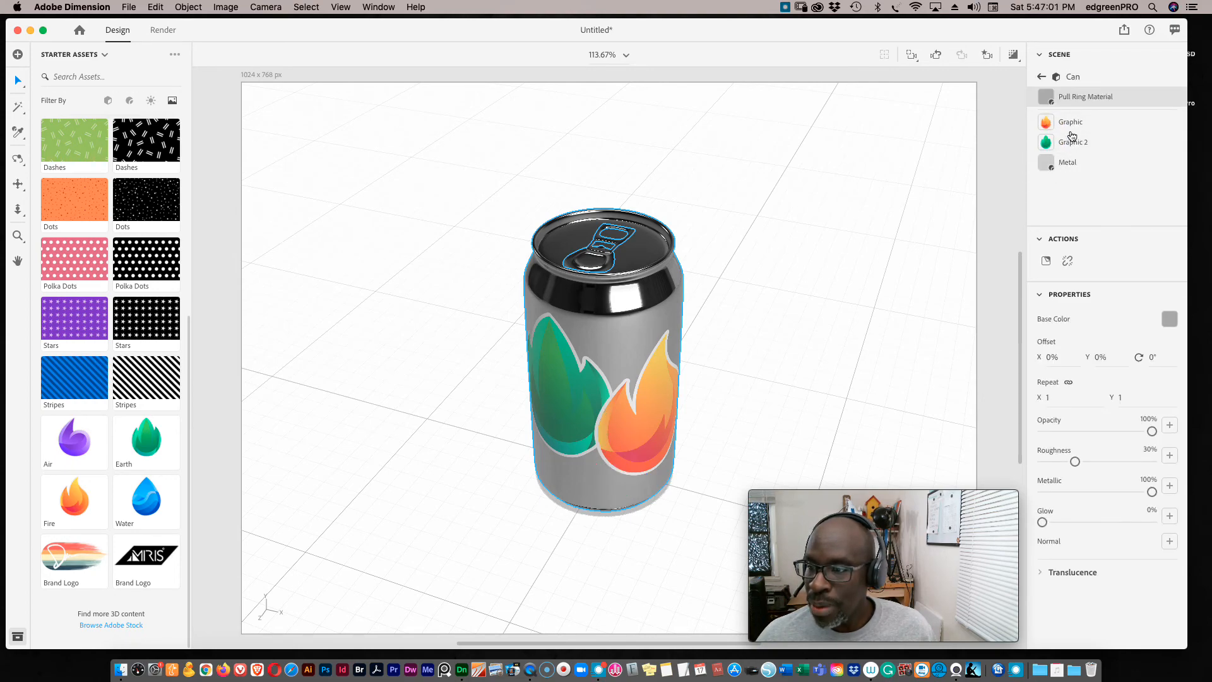
{"action": "left_click_drag", "start_coordinate": [1069, 147], "coordinate": [1071, 123]}
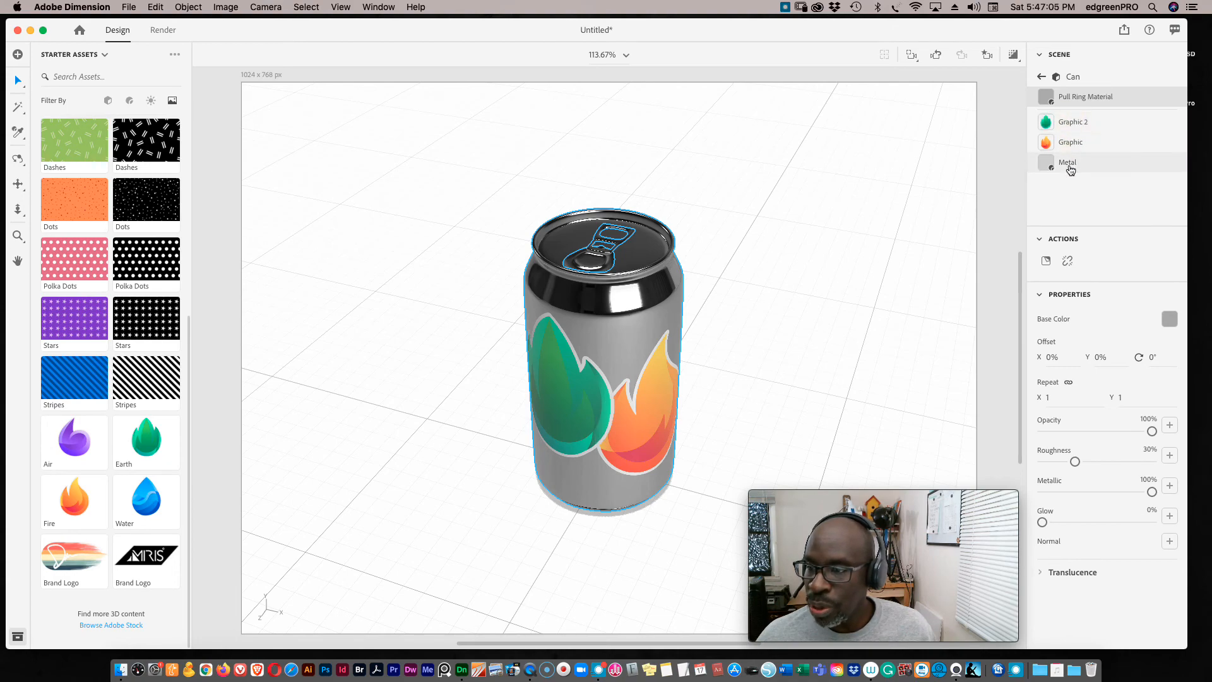
Set the base color of the can body's Metal material to a blue-violet, RGB 133, 133, 222
{"action": "left_click", "coordinate": [1071, 165]}
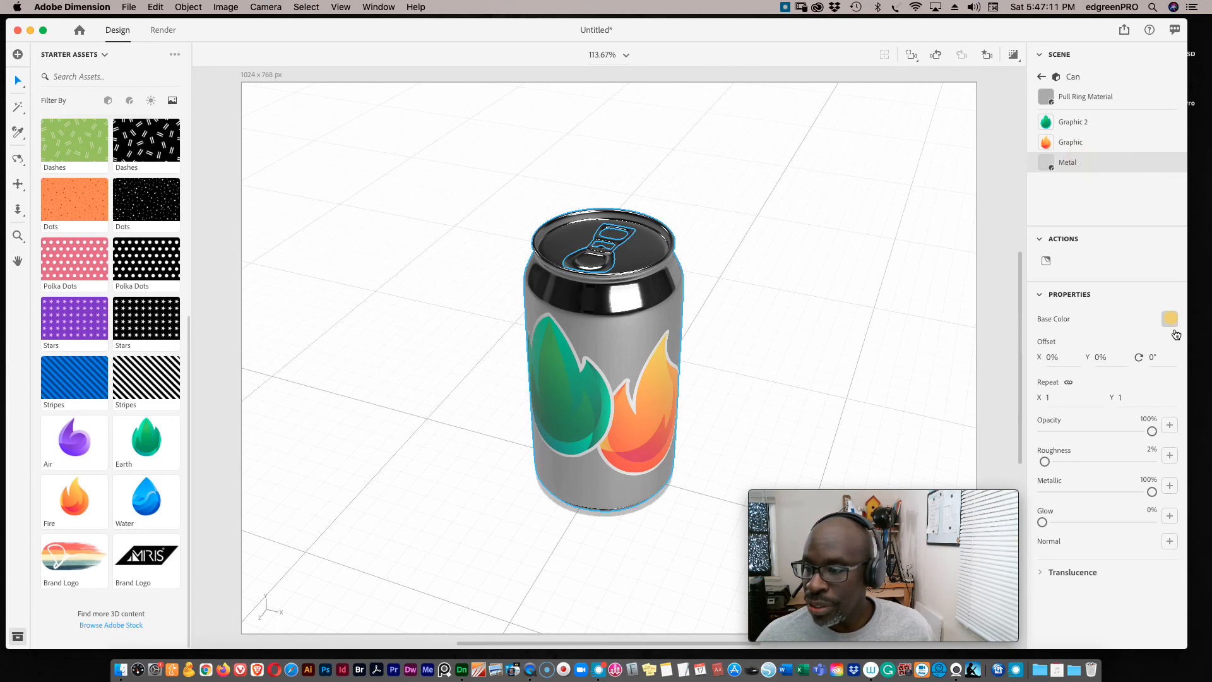
{"action": "left_click", "coordinate": [1172, 321]}
{"action": "left_click_drag", "start_coordinate": [1081, 382], "coordinate": [1096, 383]}
{"action": "left_click_drag", "start_coordinate": [991, 256], "coordinate": [1055, 249]}
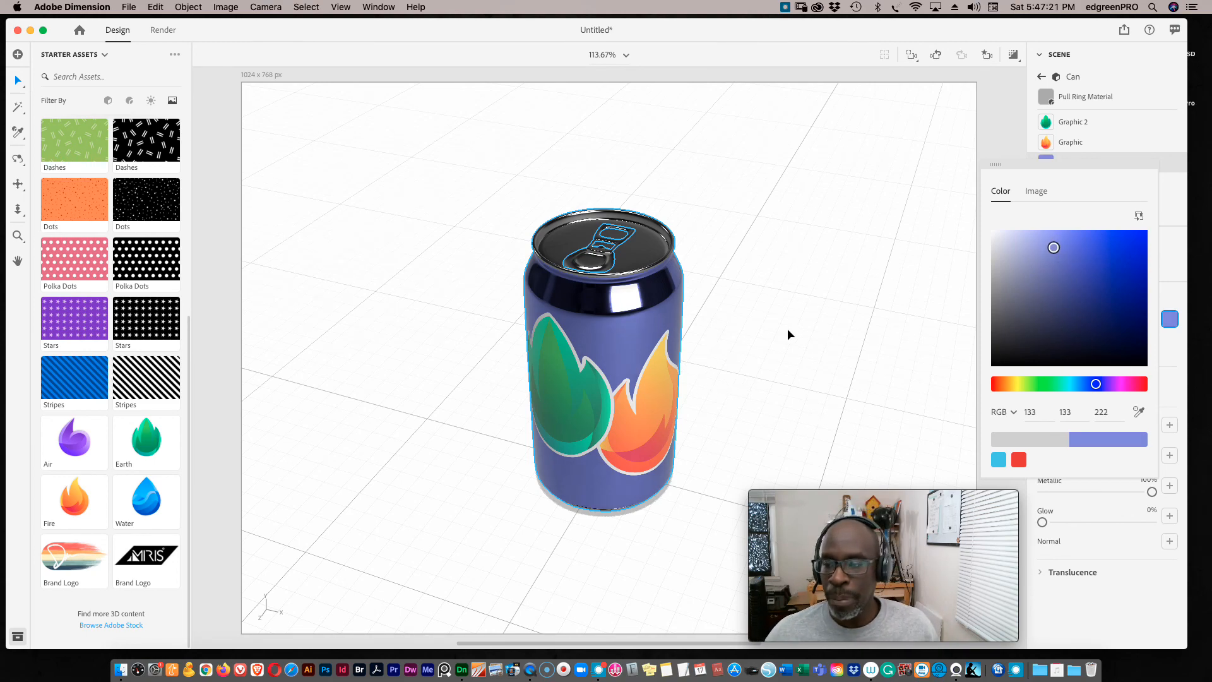
{"action": "left_click_drag", "start_coordinate": [1024, 165], "coordinate": [911, 110]}
{"action": "left_click", "coordinate": [1130, 298]}
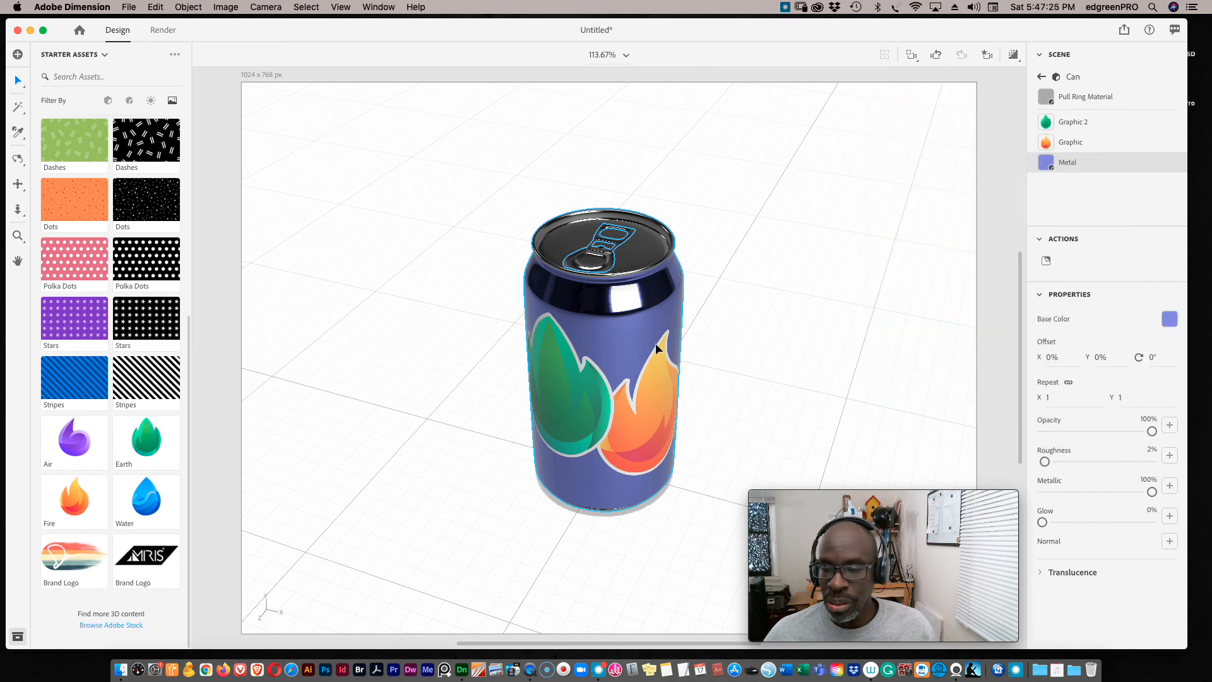